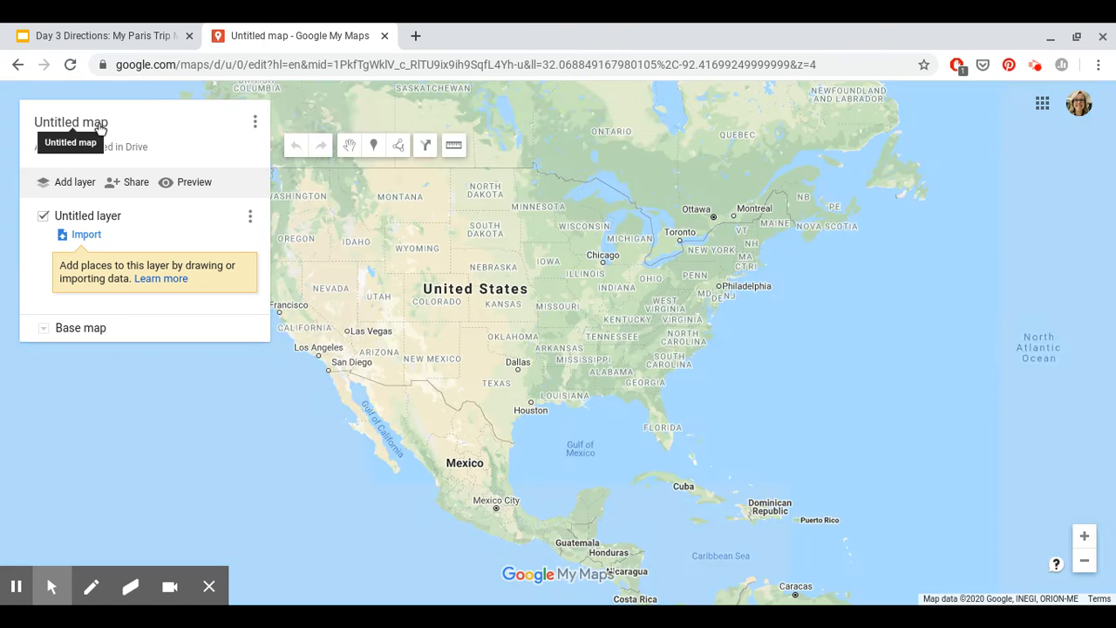
Step: Title the map with the student's name, add the description 'My Trip to Paris', and save
left_click(106, 126)
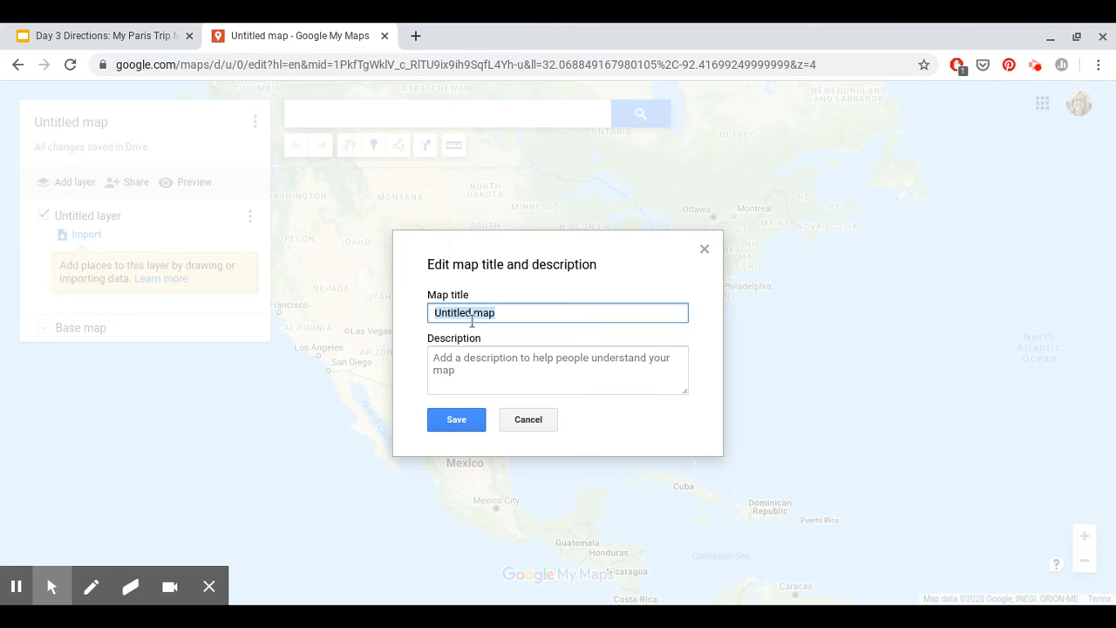
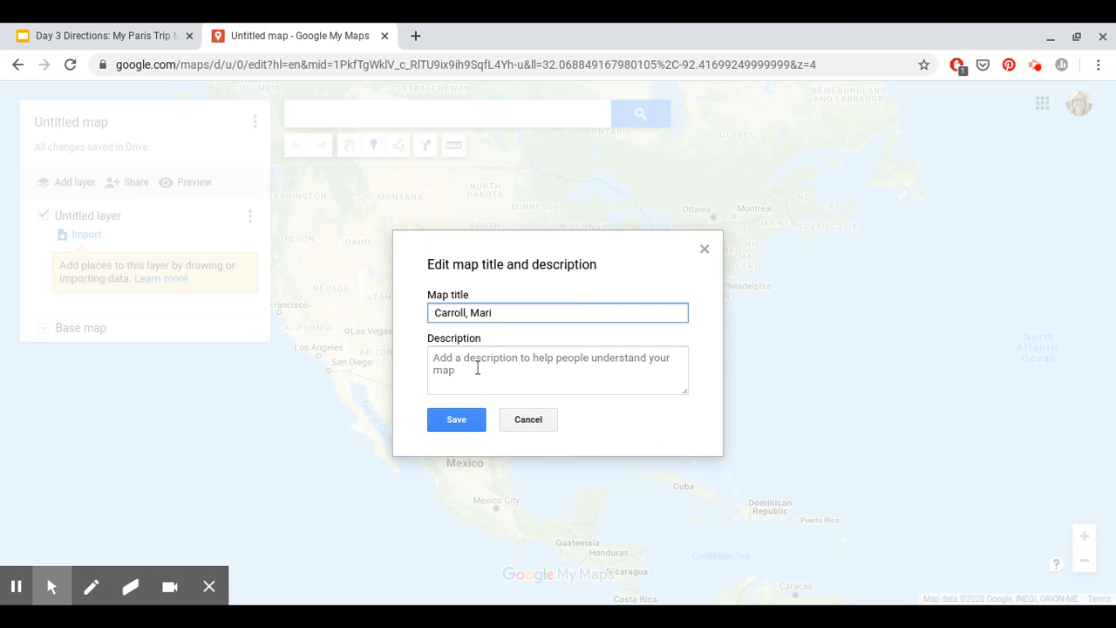
left_click(477, 368)
type("My Trip to Paris")
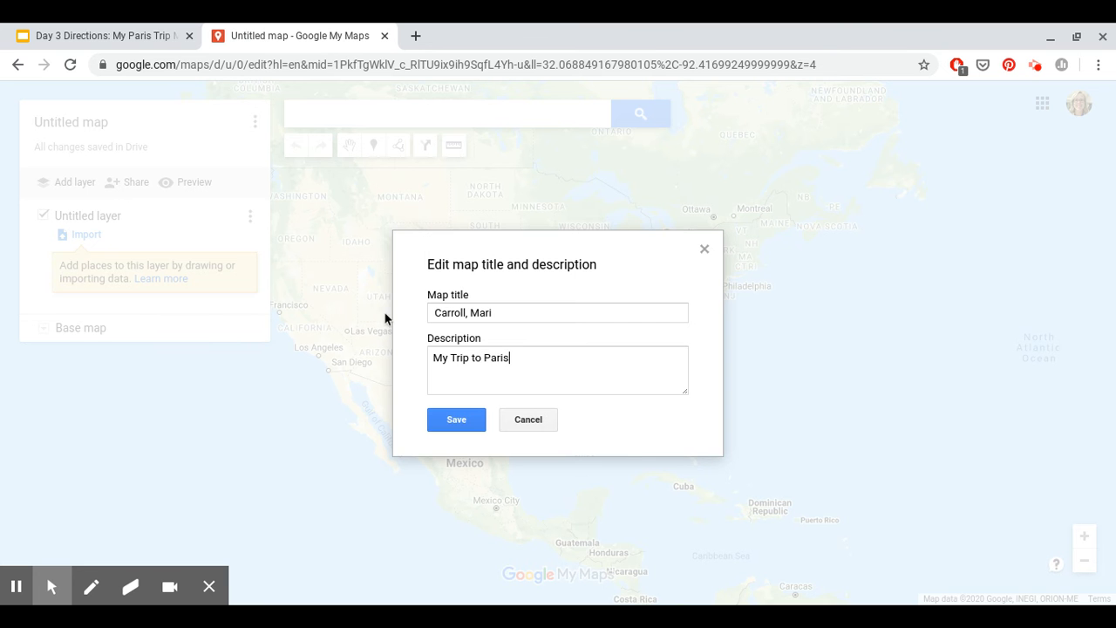
left_click(456, 421)
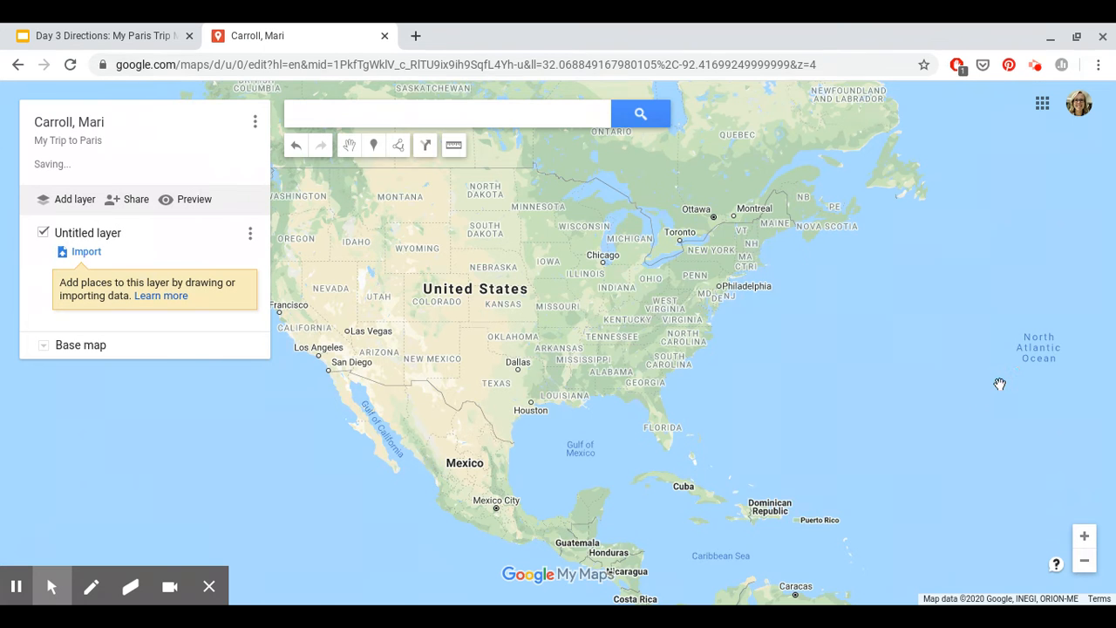
Step: Find the Eiffel Tower in Paris by searching 'eiffe' and add it to the map layer
left_click_drag(999, 384, 506, 369)
left_click_drag(941, 372, 541, 488)
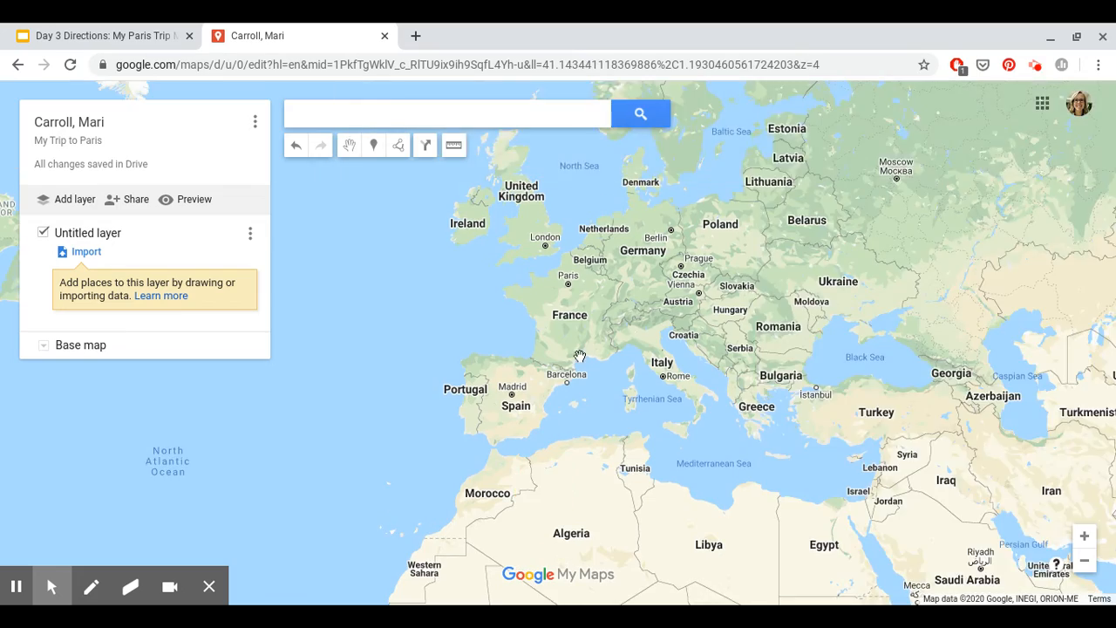
scroll(581, 352, "up", 1)
left_click_drag(593, 242, 616, 423)
scroll(616, 423, "up", 2)
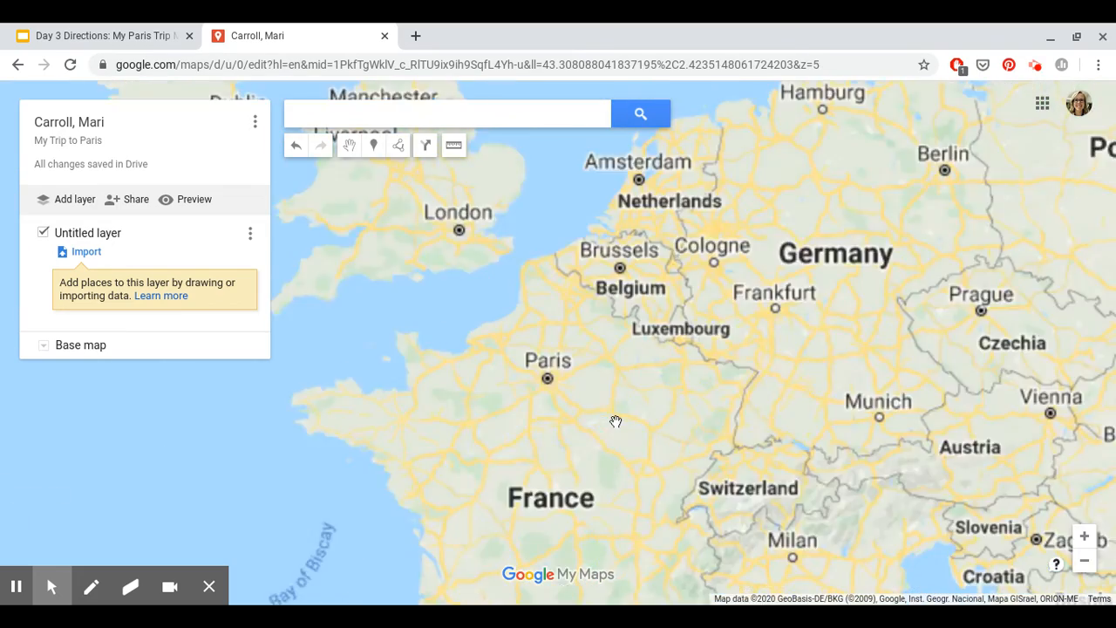
left_click(313, 112)
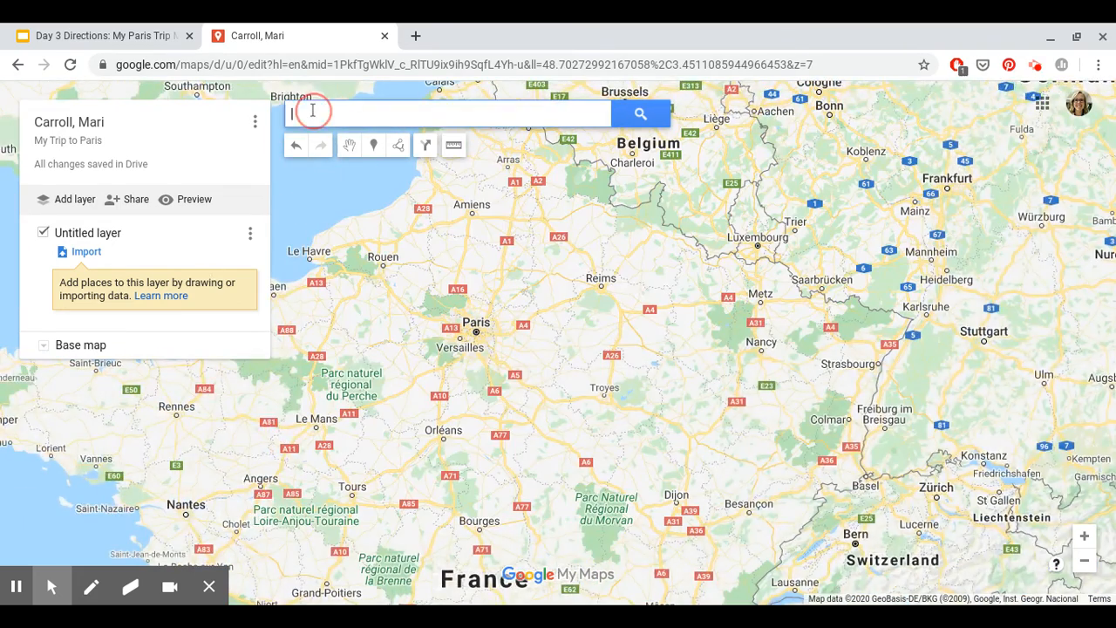
type("eiffe")
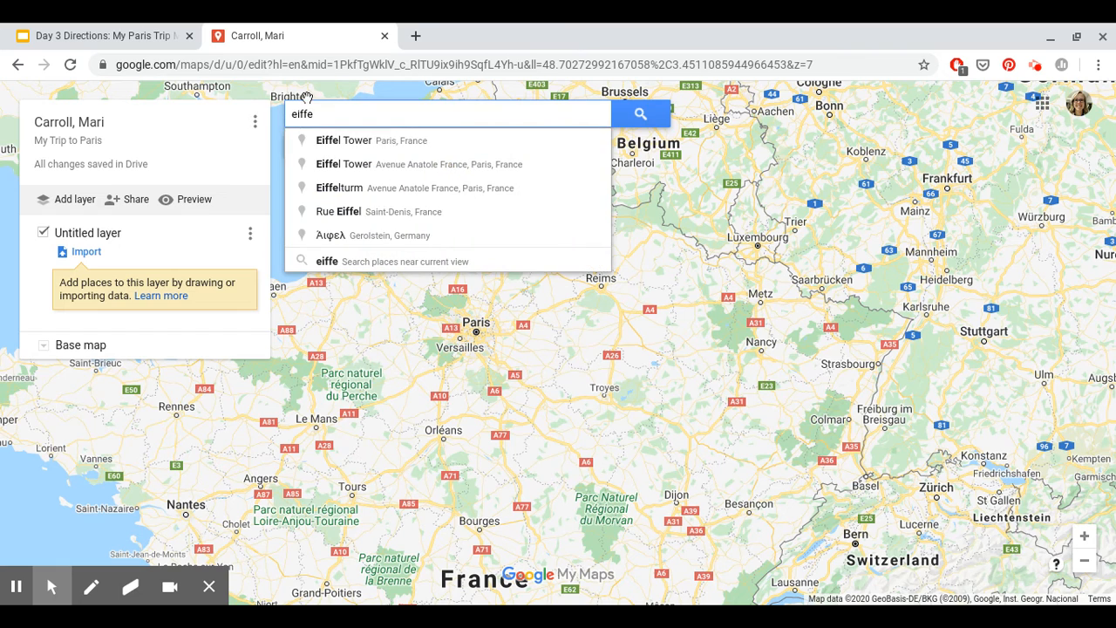
left_click(319, 142)
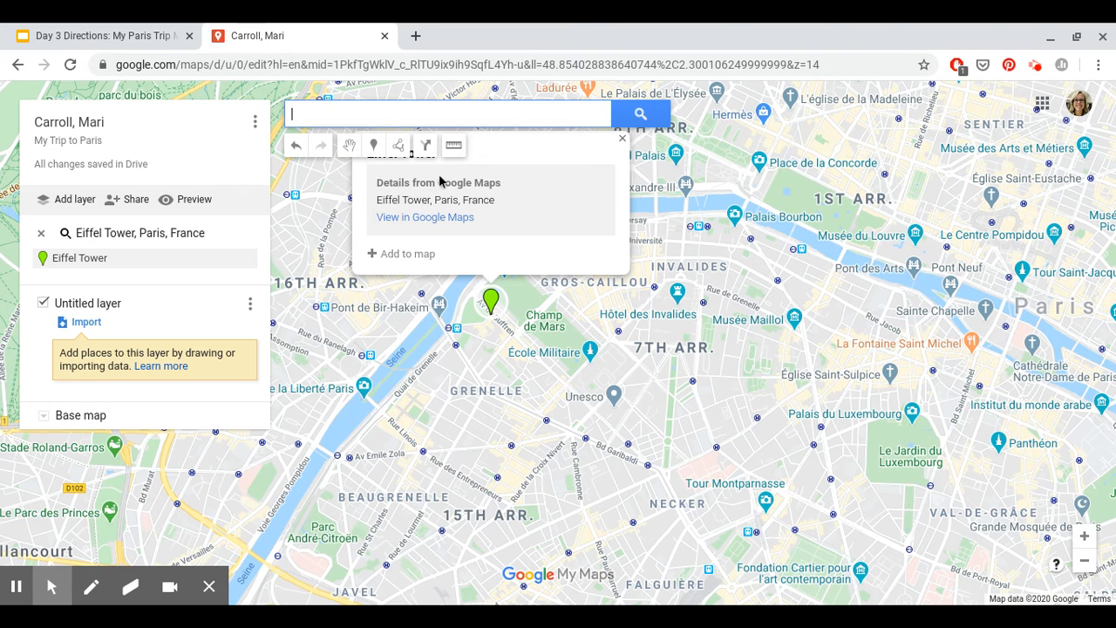
left_click_drag(710, 244, 803, 396)
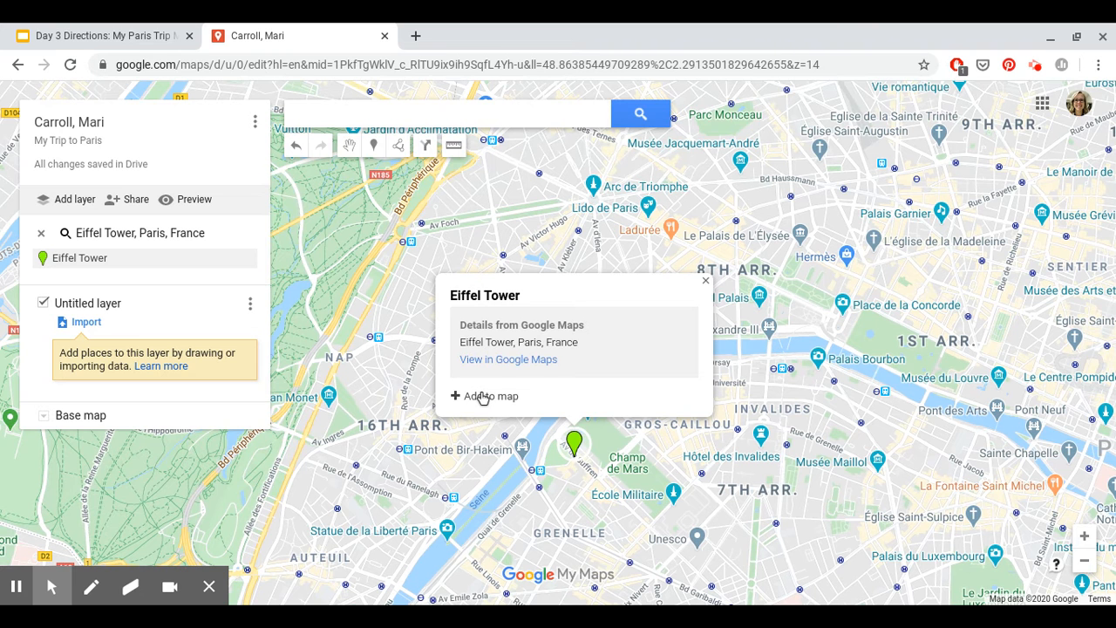
left_click(482, 396)
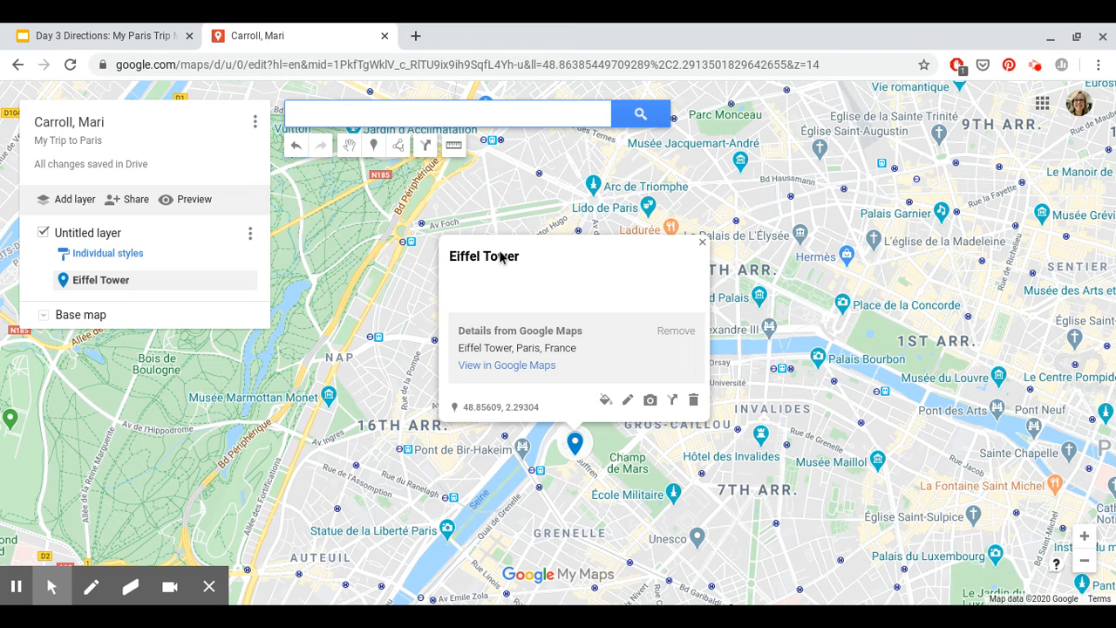
Step: Attach a golden-sky 'eiffel tower' image-search photo and two facts to the Eiffel Tower pin
left_click(651, 400)
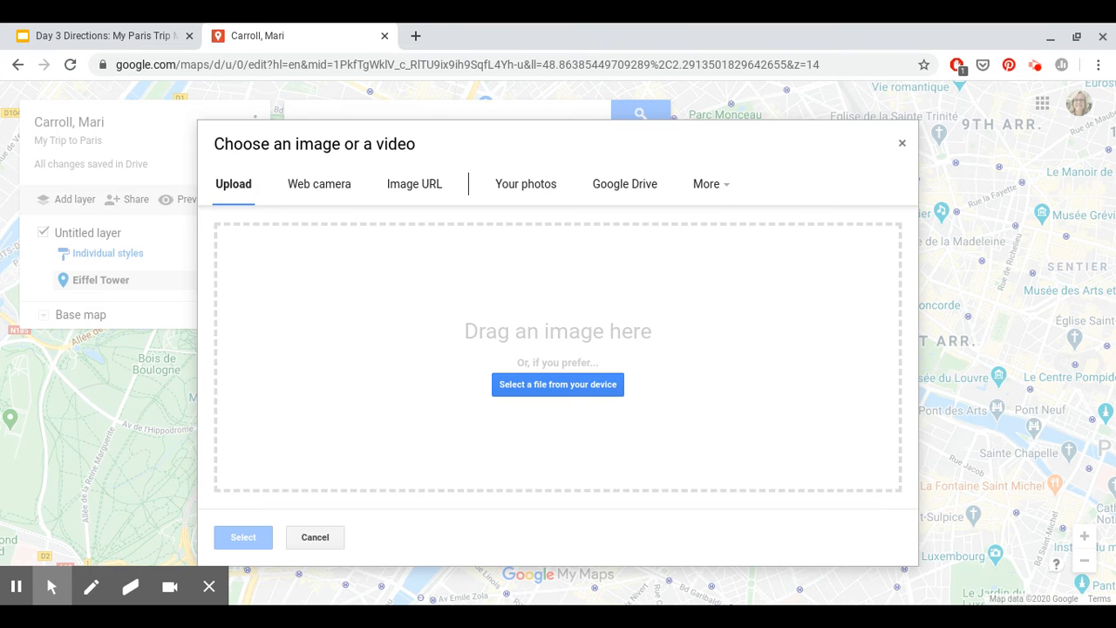
left_click(709, 187)
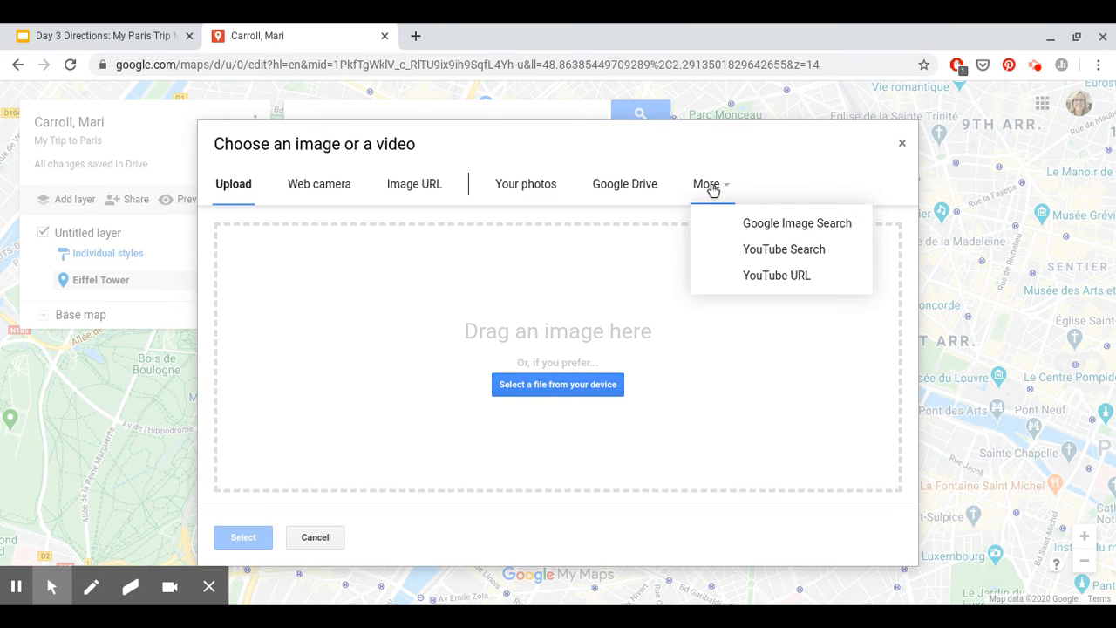
left_click(765, 225)
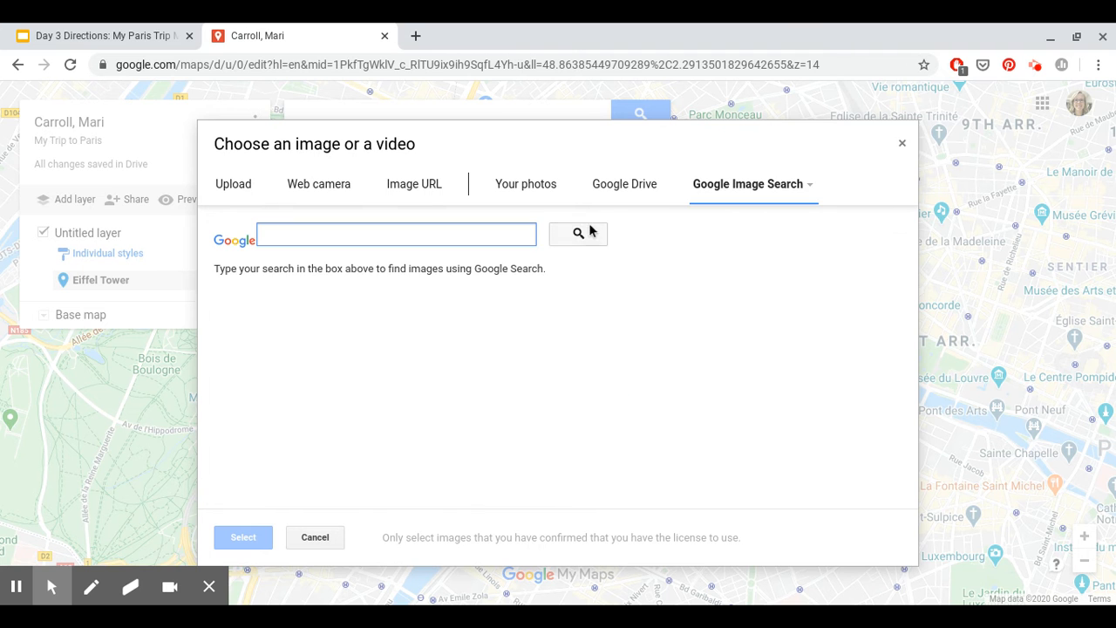
type("eiffel tower")
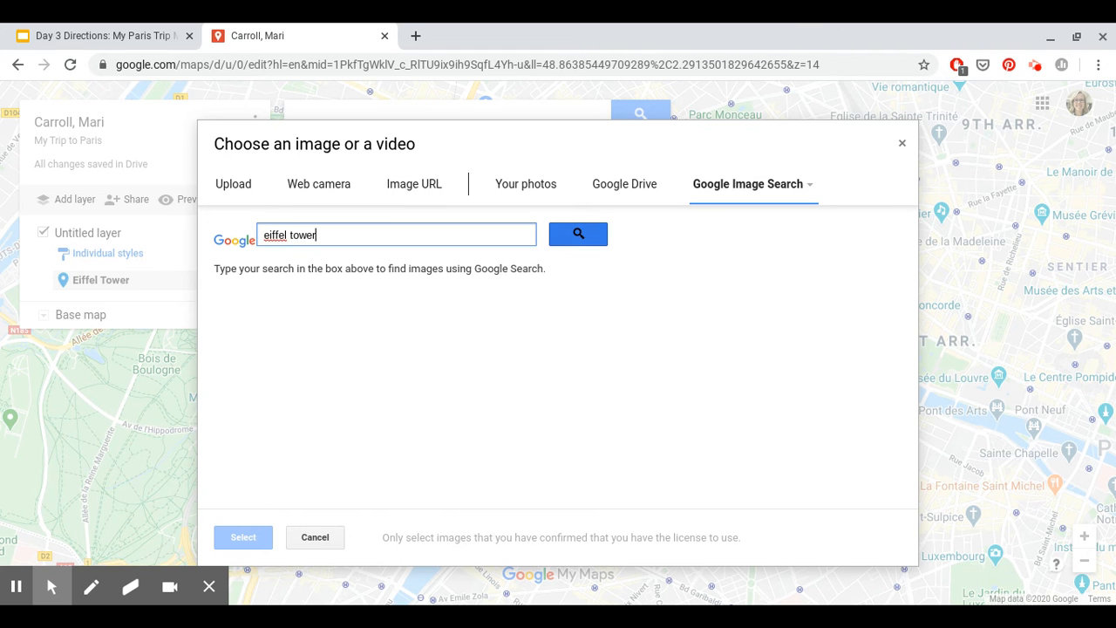
key("Return")
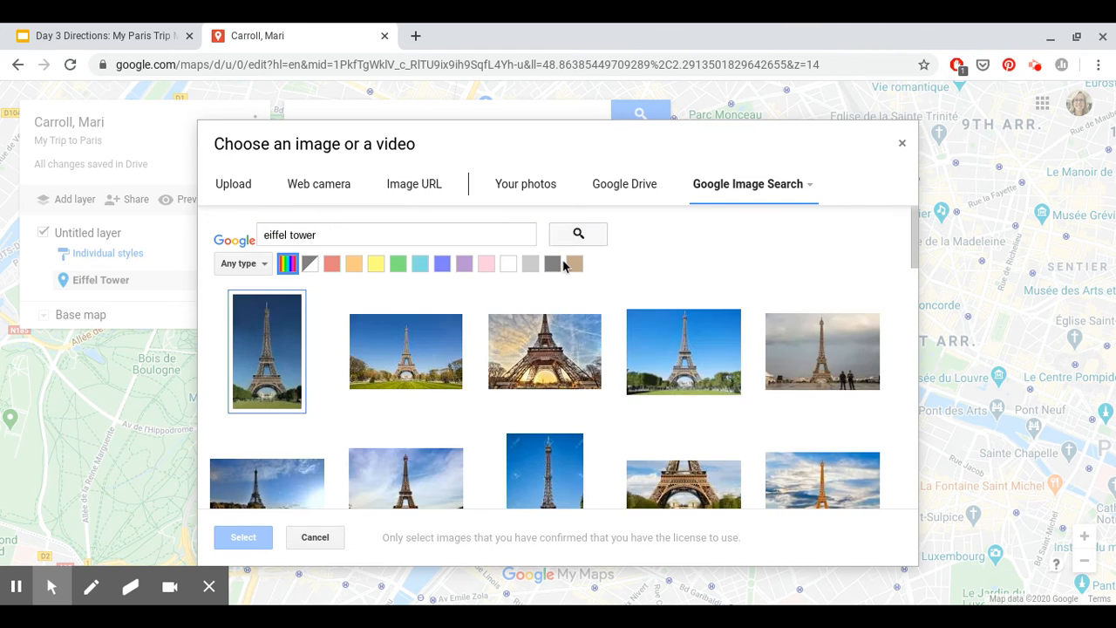
scroll(645, 478, "down", 2)
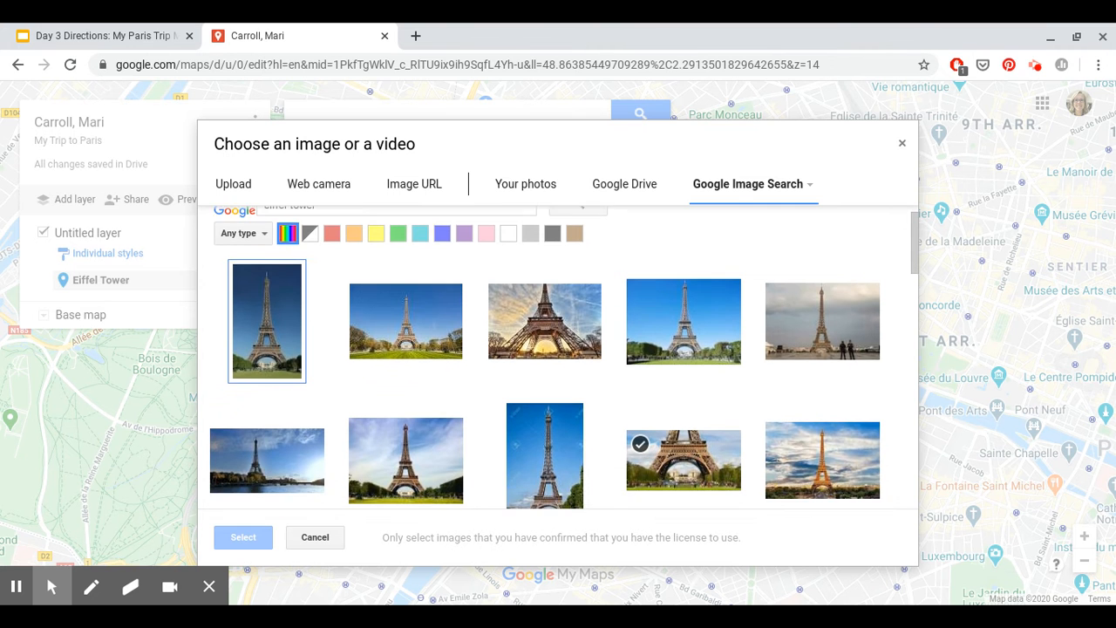
scroll(612, 434, "up", 1)
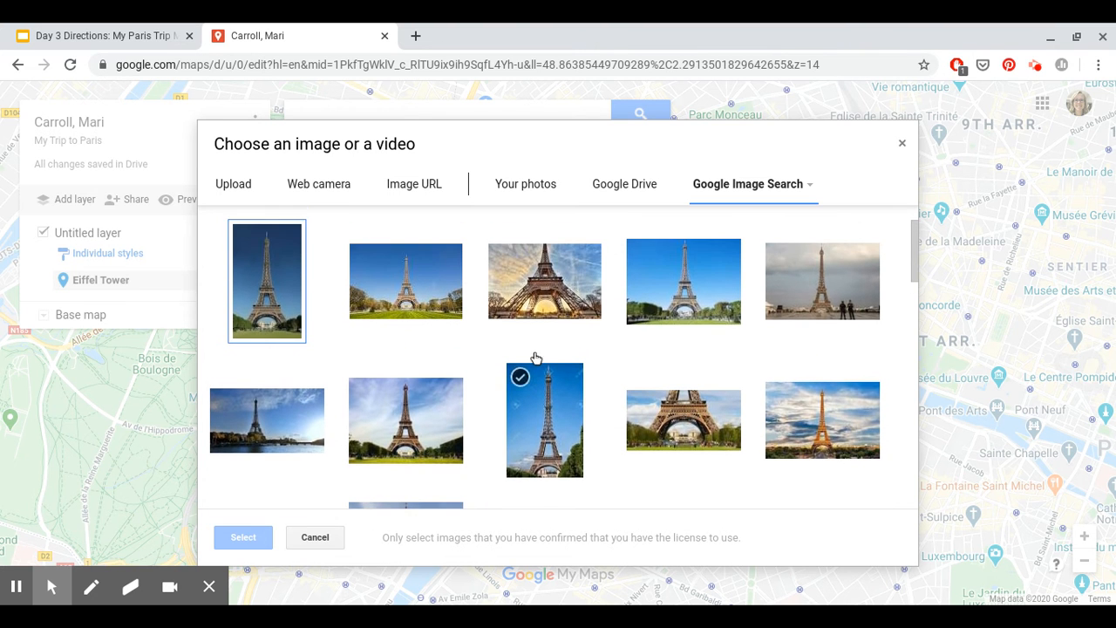
left_click(544, 279)
left_click(243, 538)
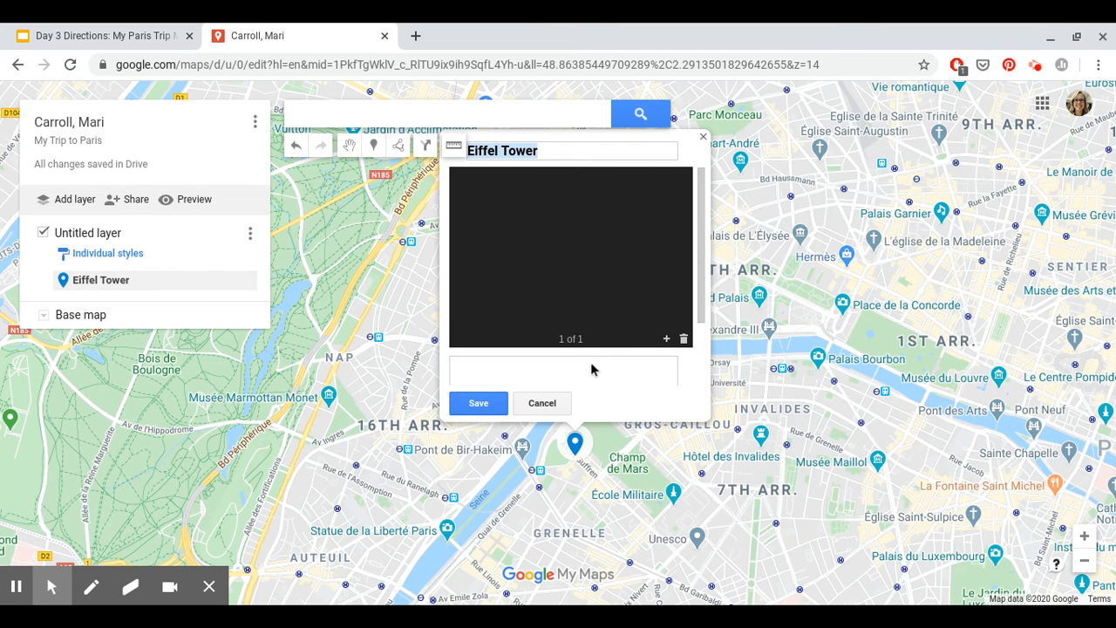
left_click(463, 374)
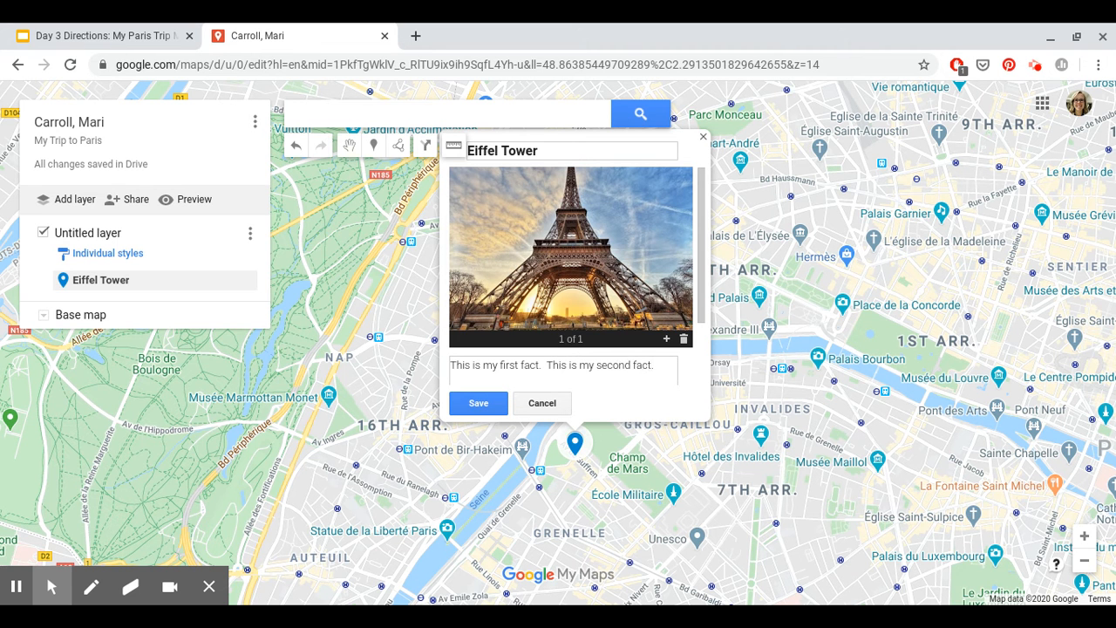
left_click(479, 403)
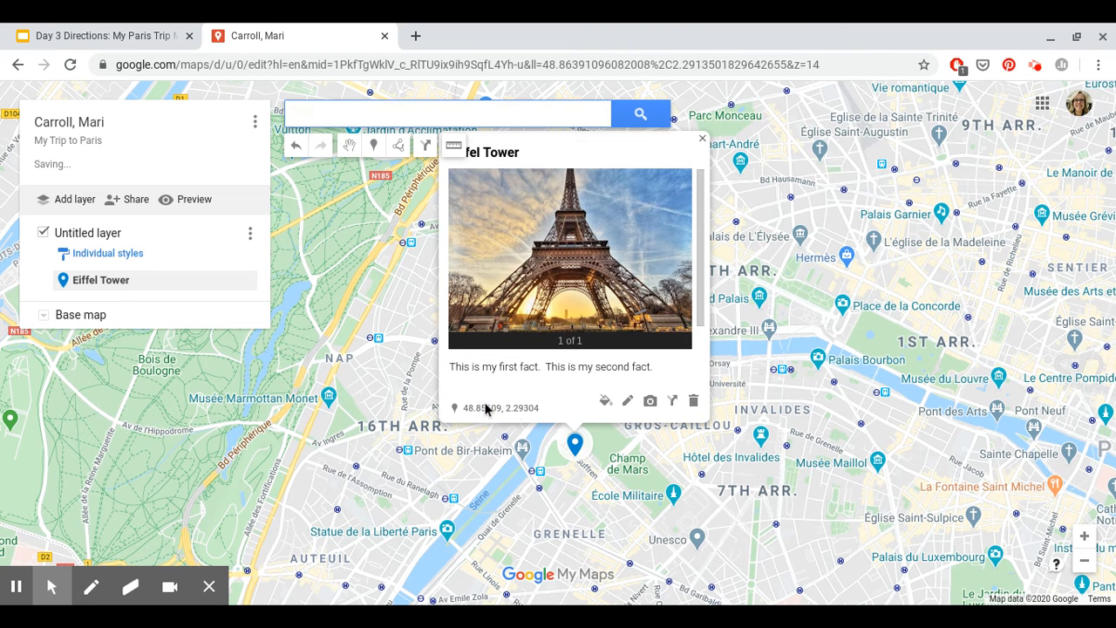
Step: Close the Eiffel Tower card and pin Jardin du Luxembourg as a second placemark
left_click(703, 139)
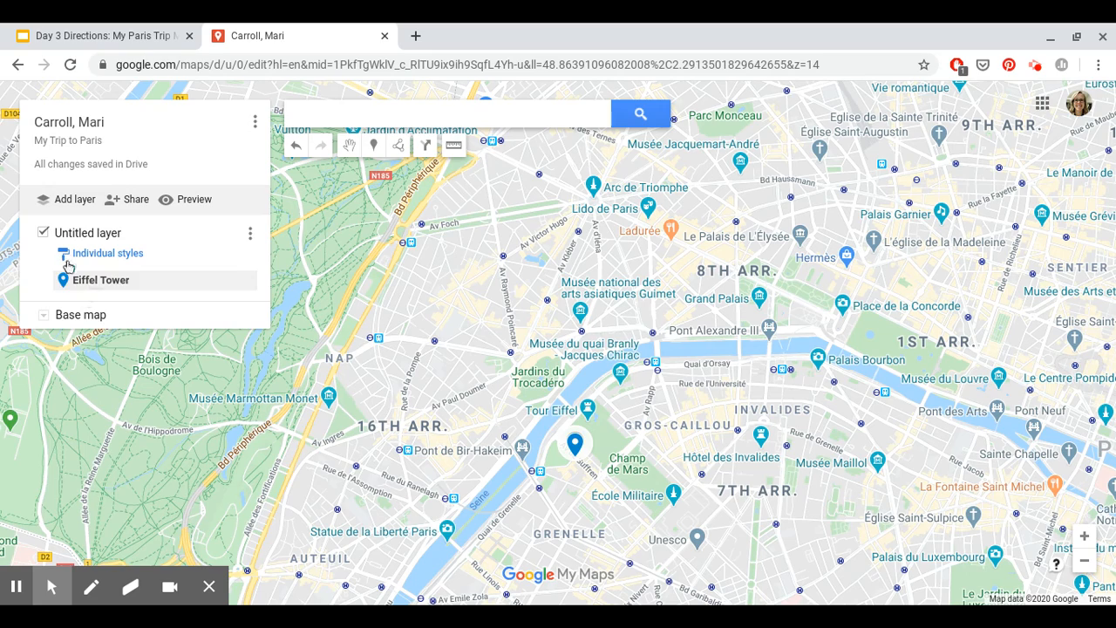
mouse_move(838, 532)
left_mouse_down()
mouse_move(780, 511)
mouse_move(642, 410)
mouse_move(608, 363)
left_mouse_up()
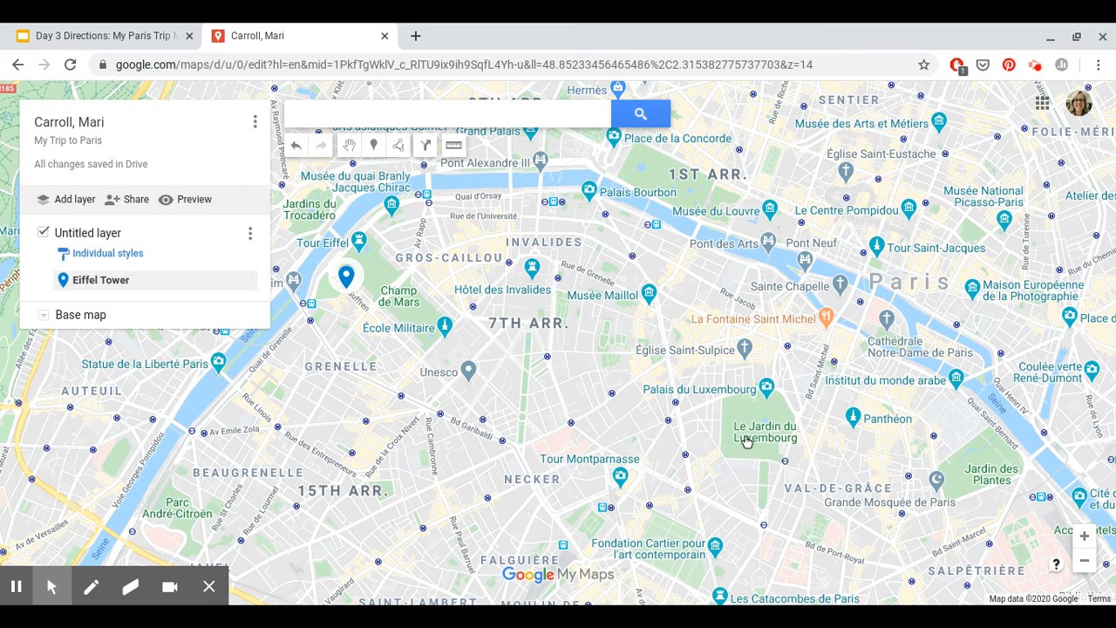
left_click(746, 440)
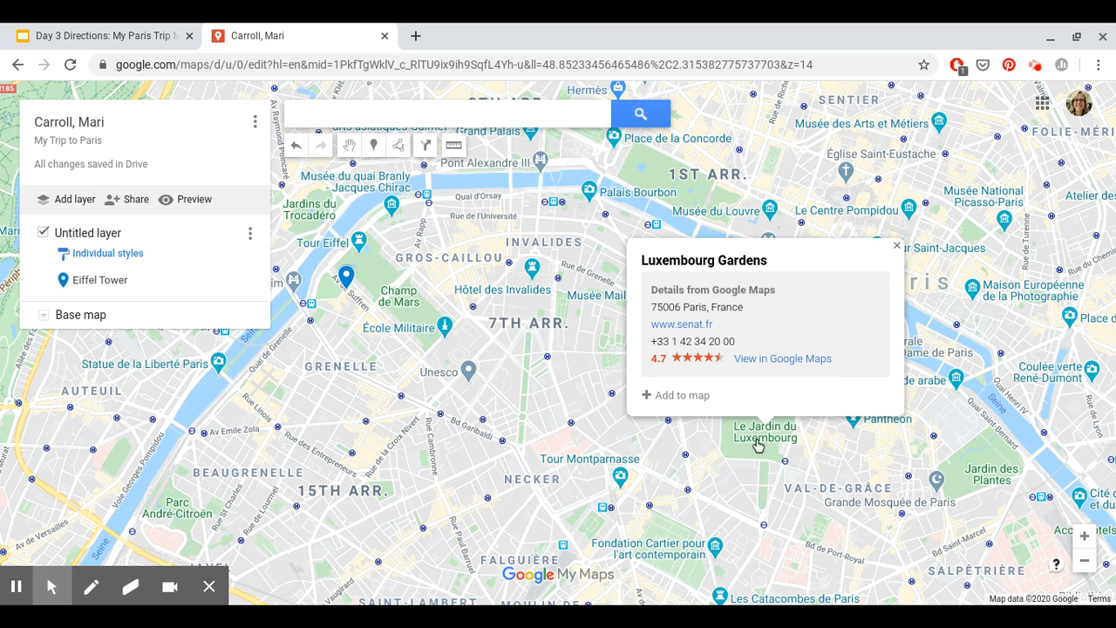
left_click(667, 399)
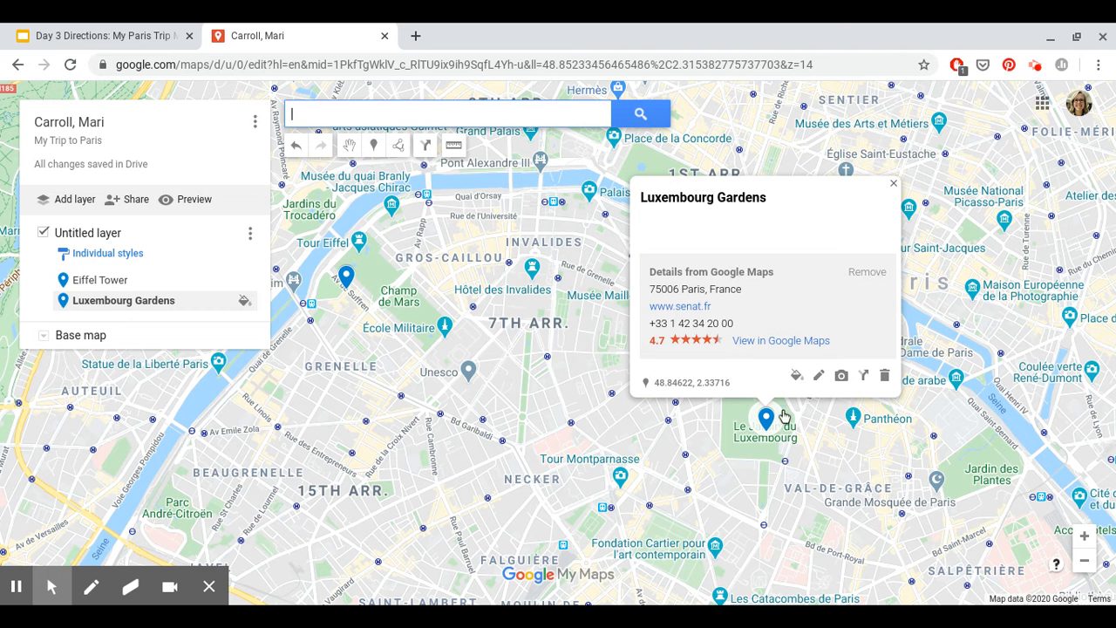
Step: Give Luxembourg Gardens a palace-with-flower-beds photo from 'luxembourg gardens' and a two-fact description
left_click(841, 380)
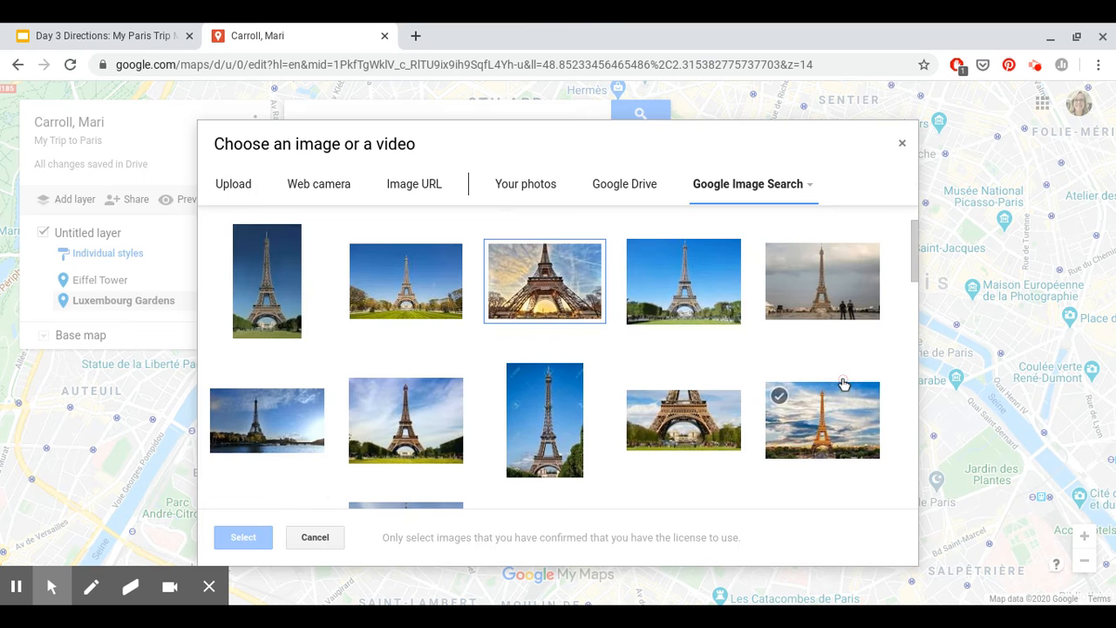
scroll(374, 266, "up", 1)
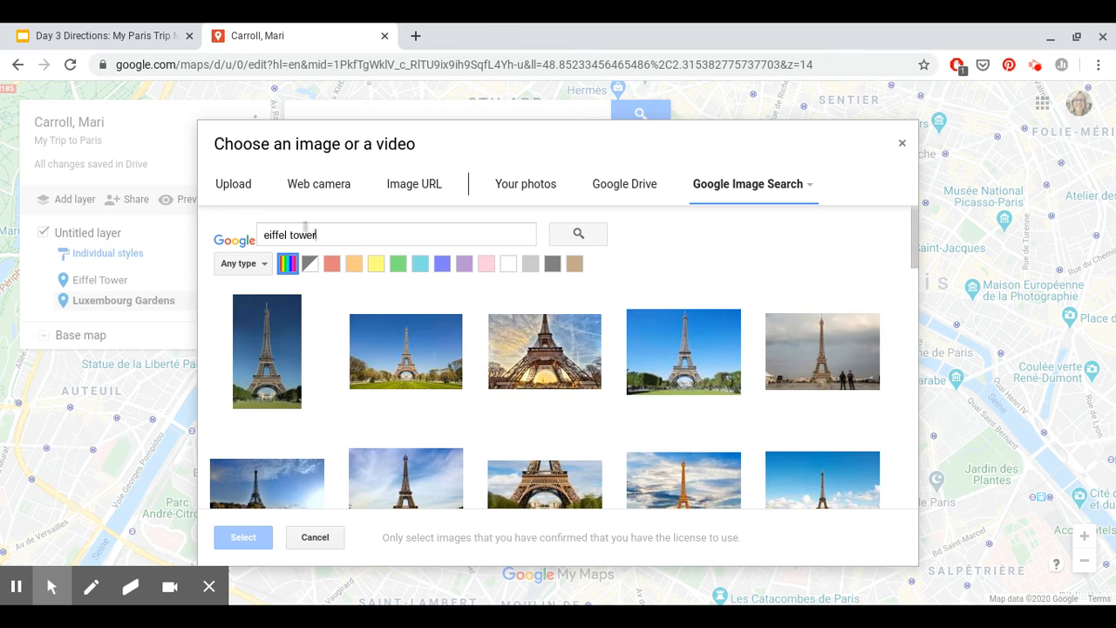
triple_click(305, 234)
type("luxembou")
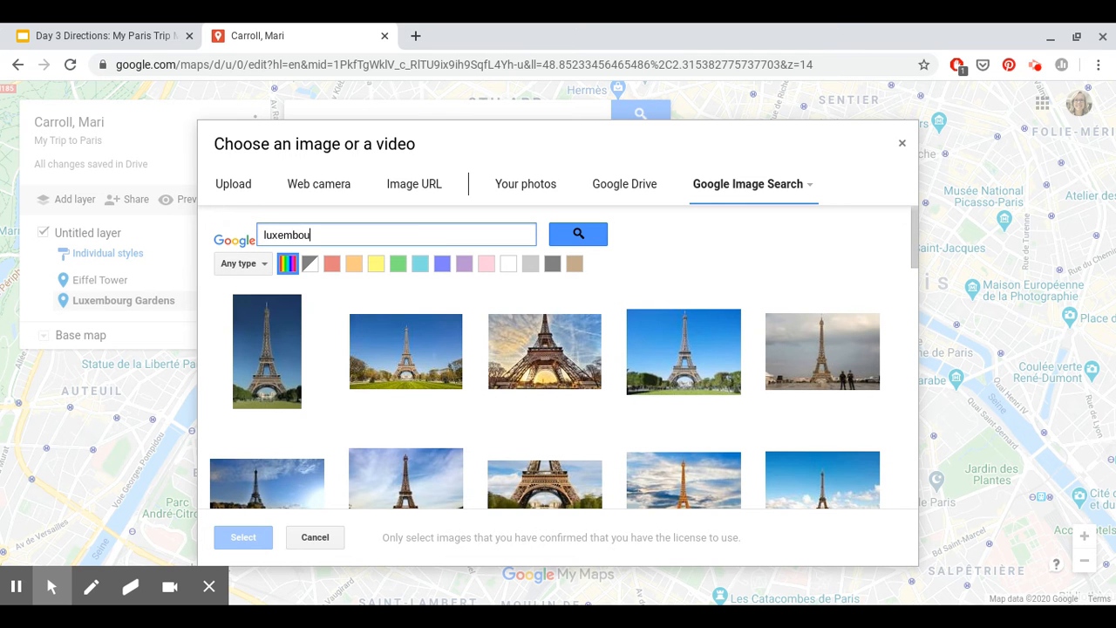
type("rg gardens")
key("Return")
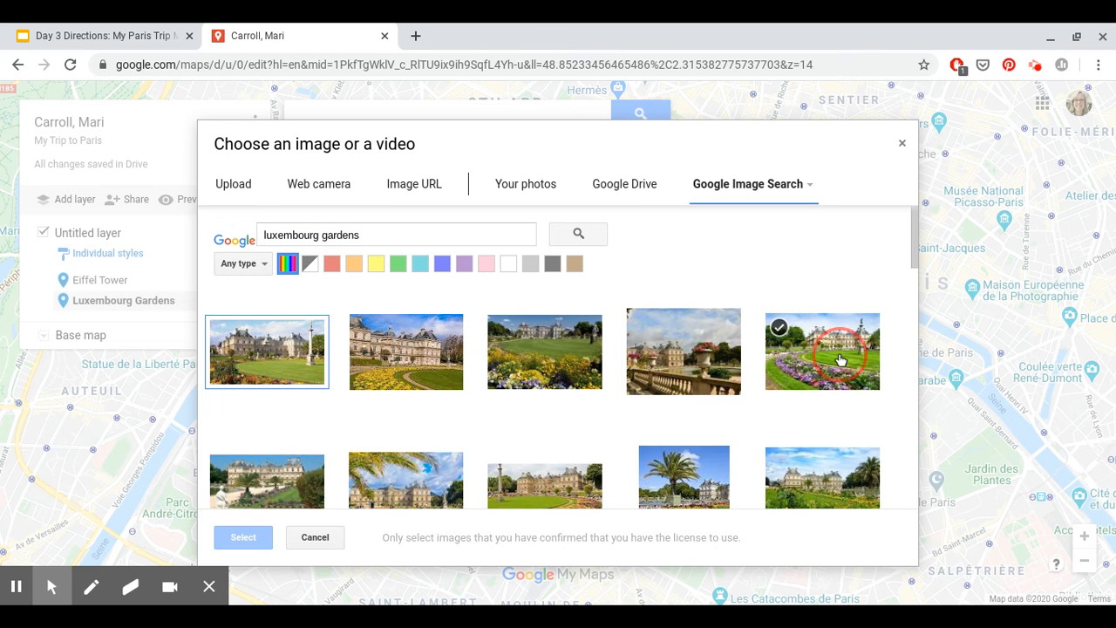
left_click(773, 363)
left_click(243, 537)
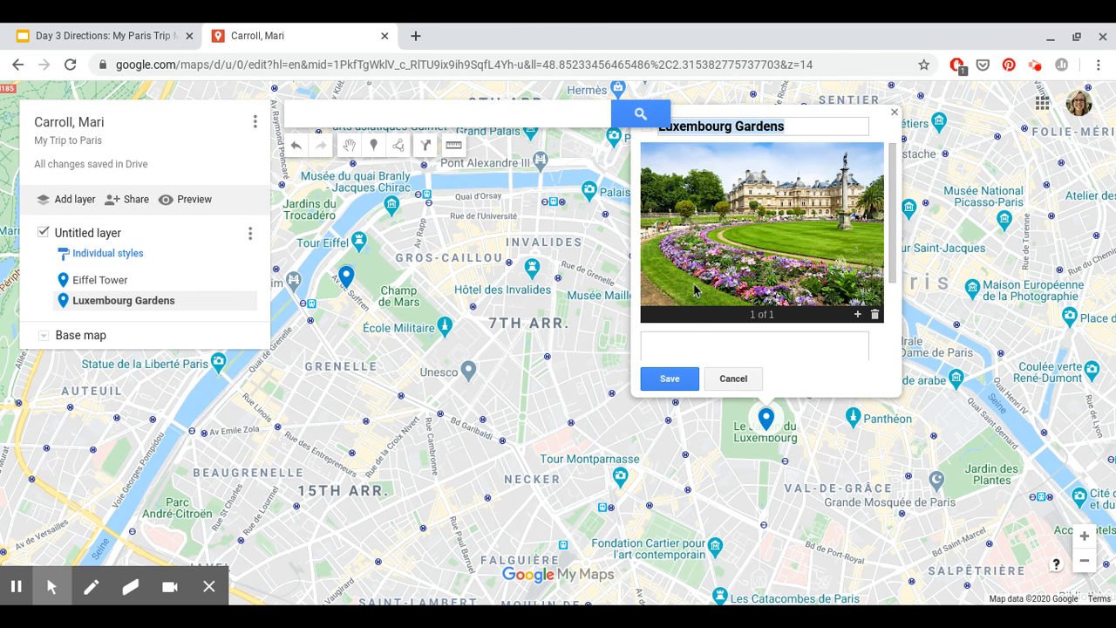
left_click(672, 344)
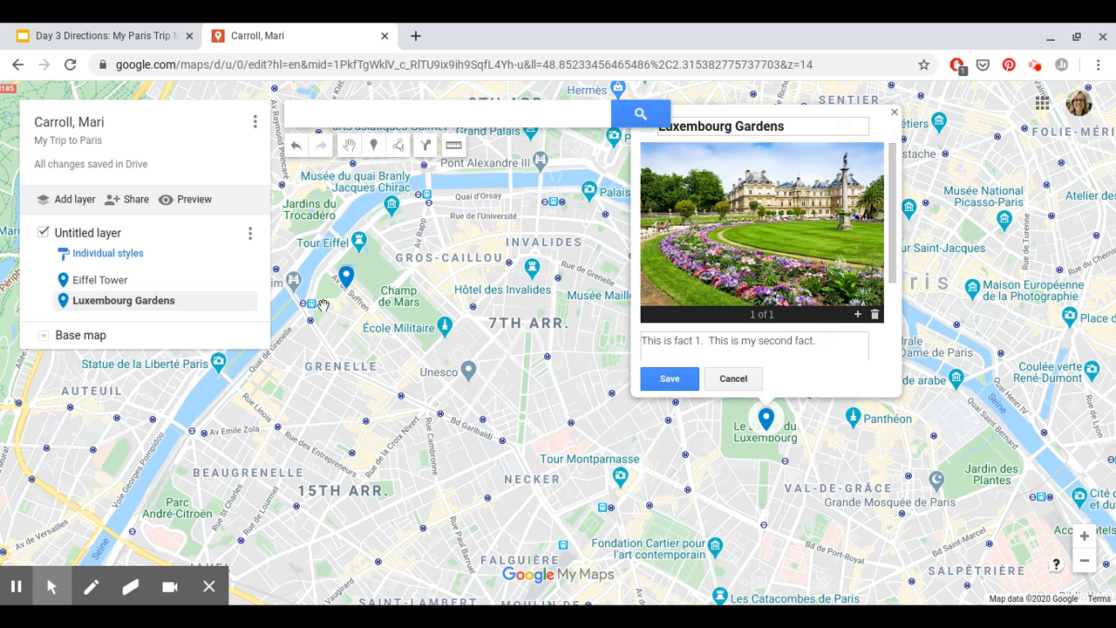
left_click(669, 379)
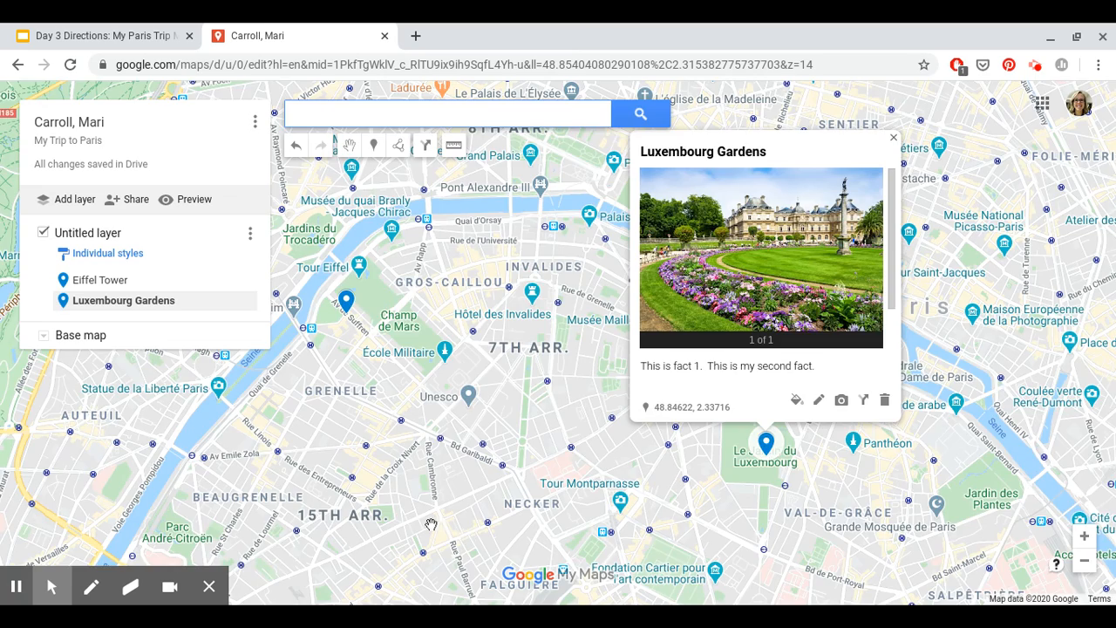
Step: Move the map to the 14th arrondissement and show Les Catacombes de Paris details
left_click_drag(430, 524, 515, 236)
scroll(528, 258, "down", 1)
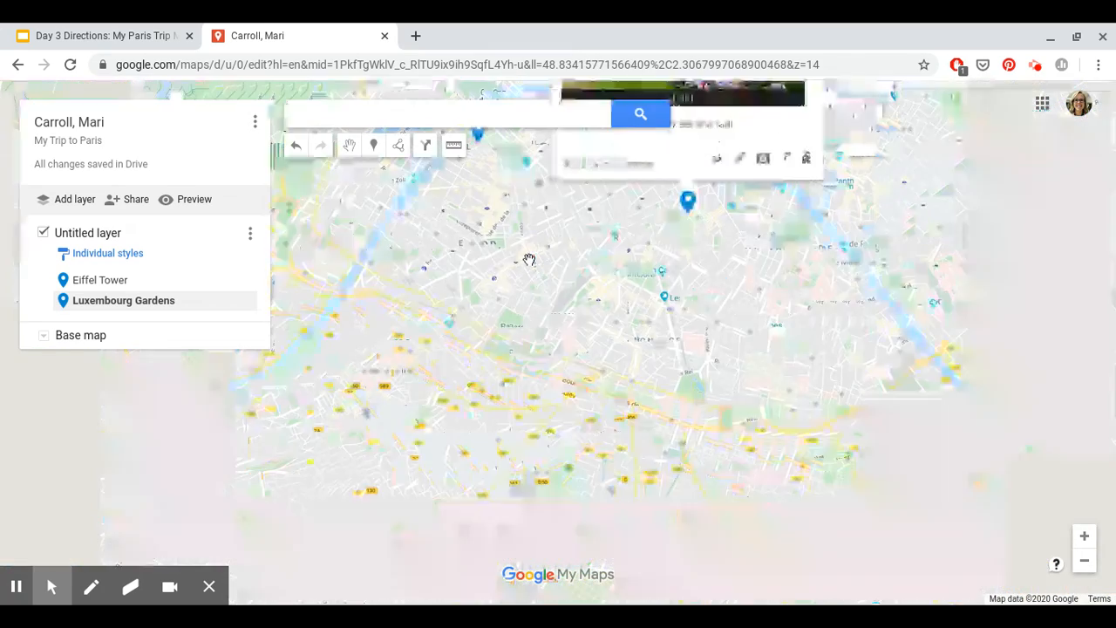
scroll(799, 306, "up", 1)
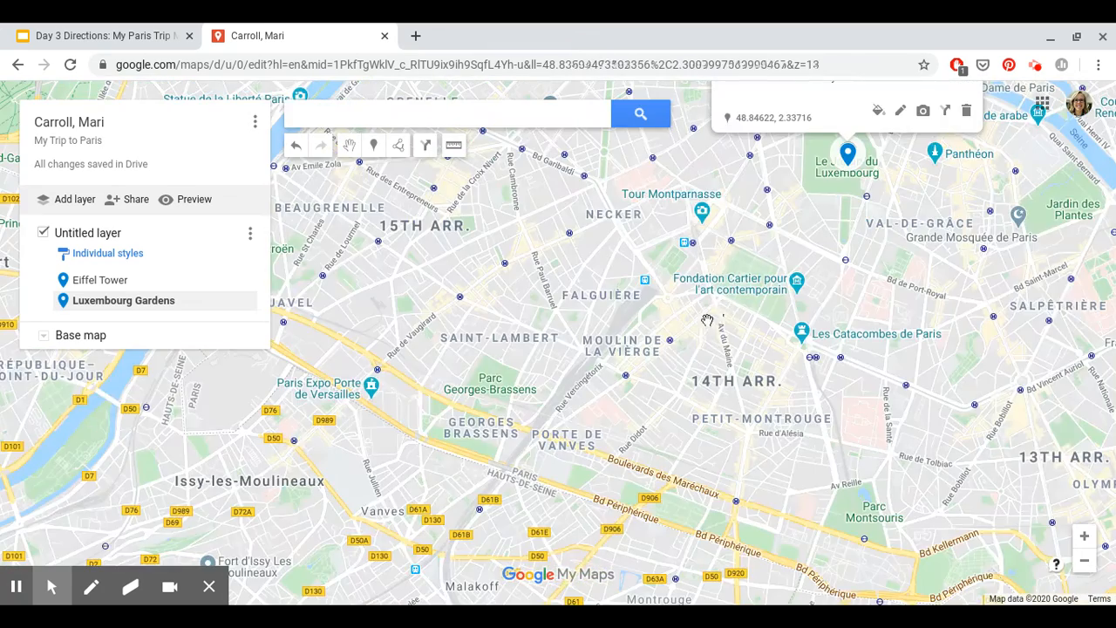
left_click(813, 339)
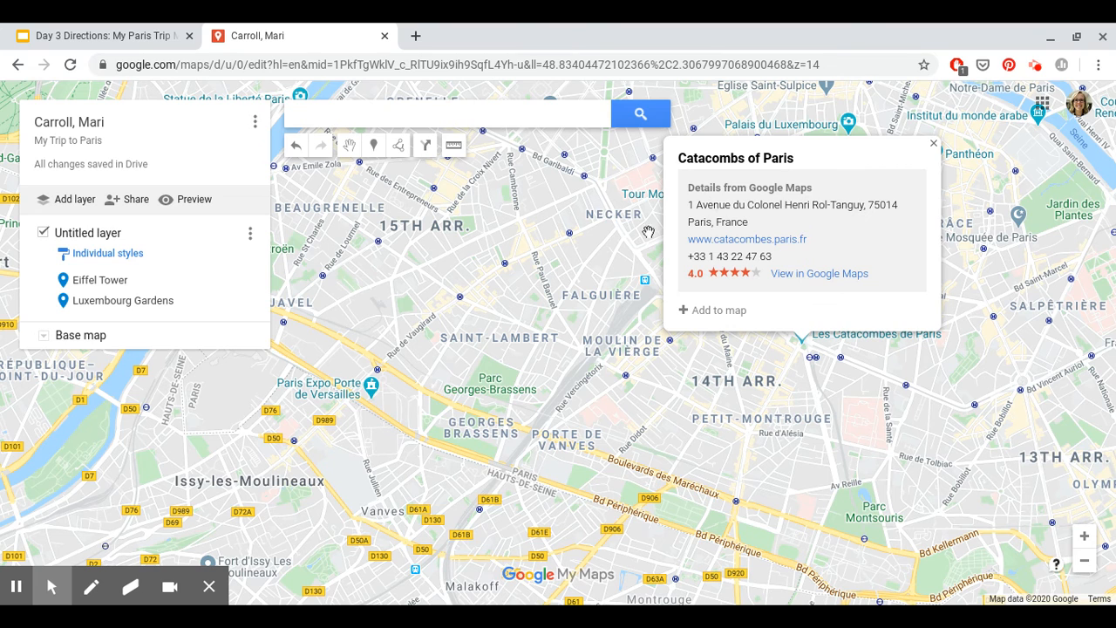
Step: Add the Catacombs of Paris to the map with a bone-wall photo from 'paris catacombs'
left_click(687, 314)
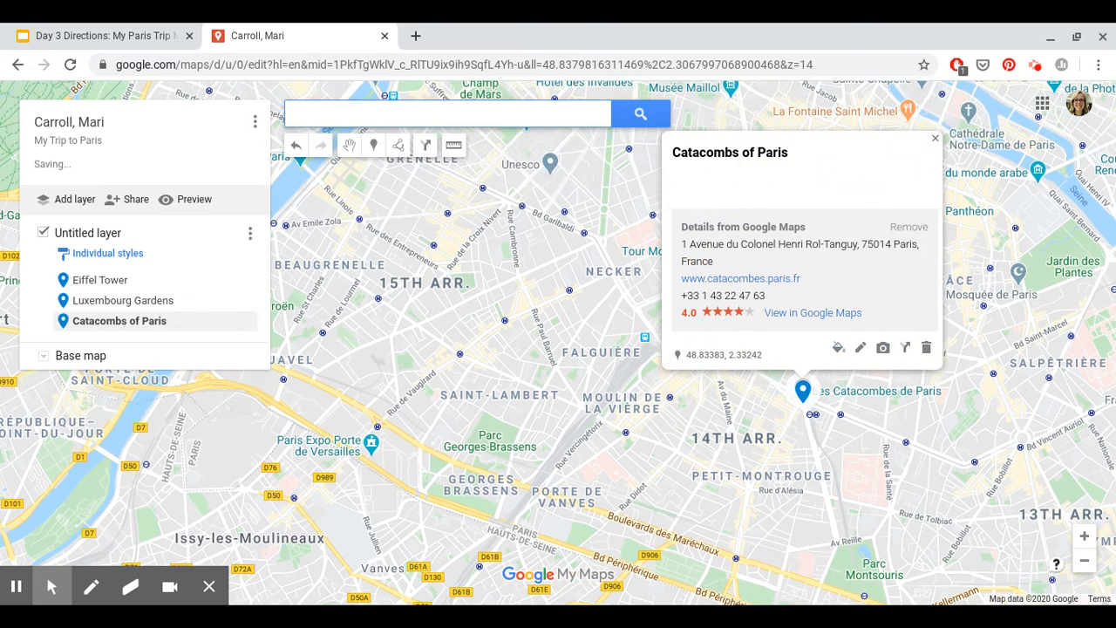
left_click(882, 349)
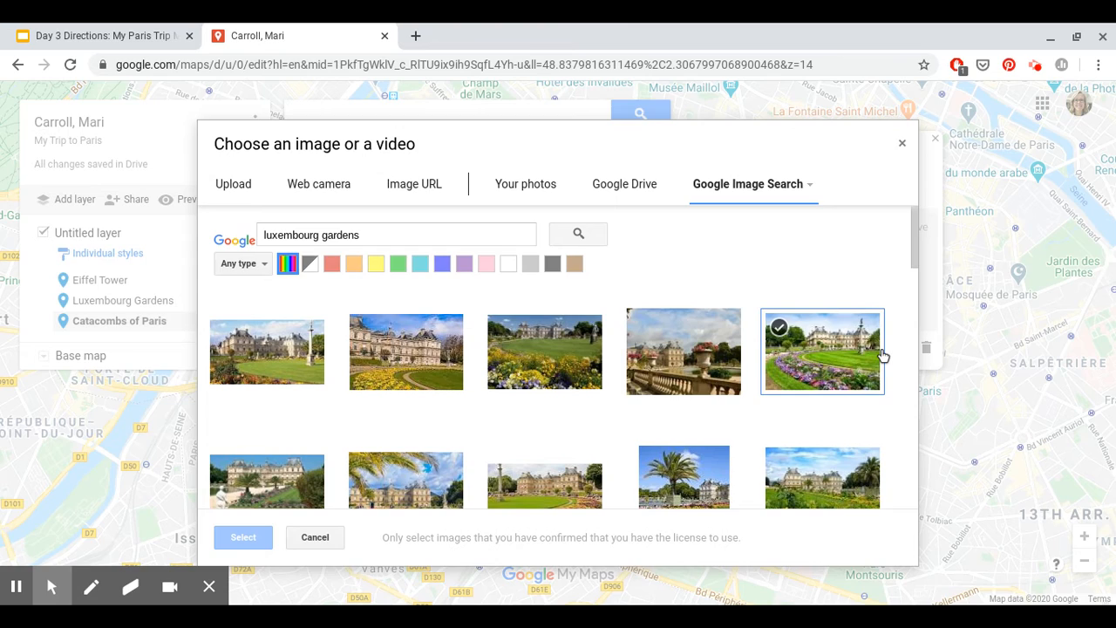
left_click(381, 238)
left_click_drag(381, 237, 228, 224)
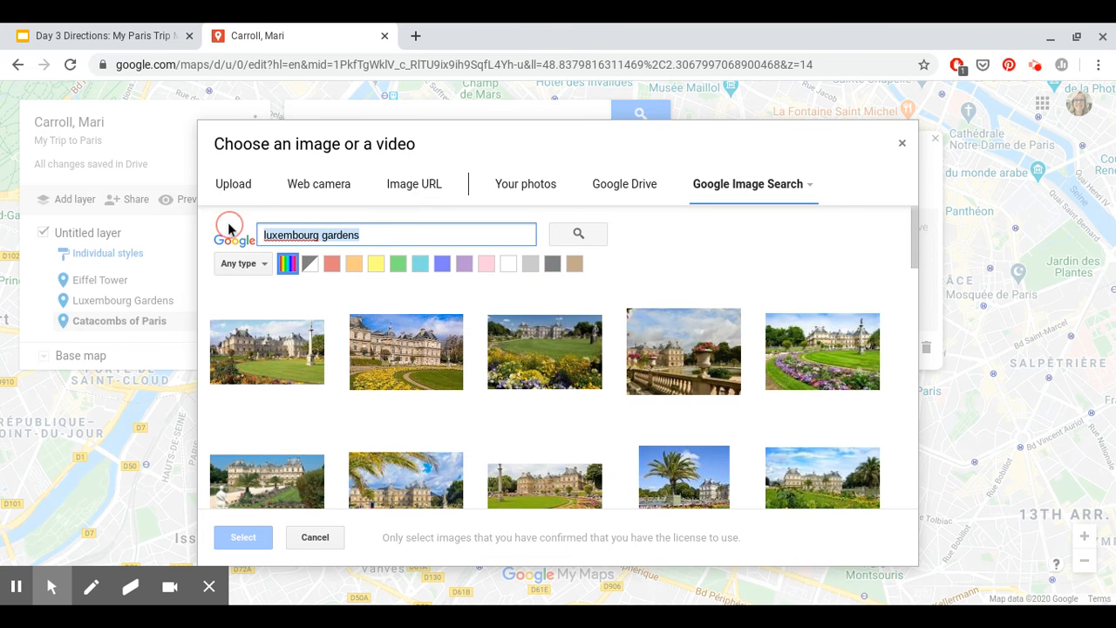
type("paris cataco")
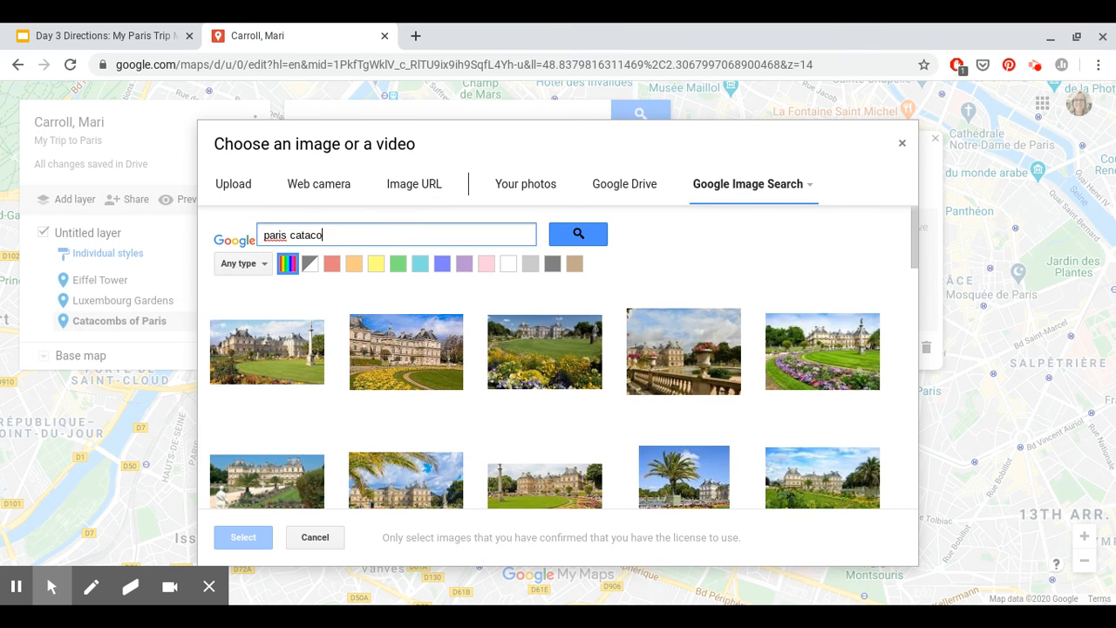
type("mbs")
key("Return")
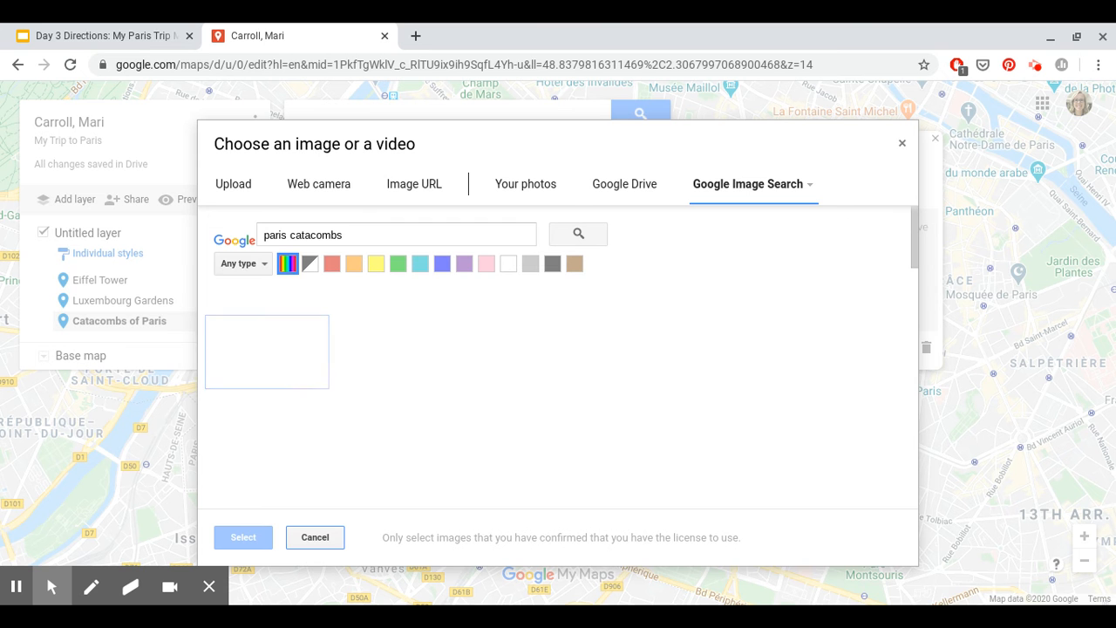
left_click(790, 355)
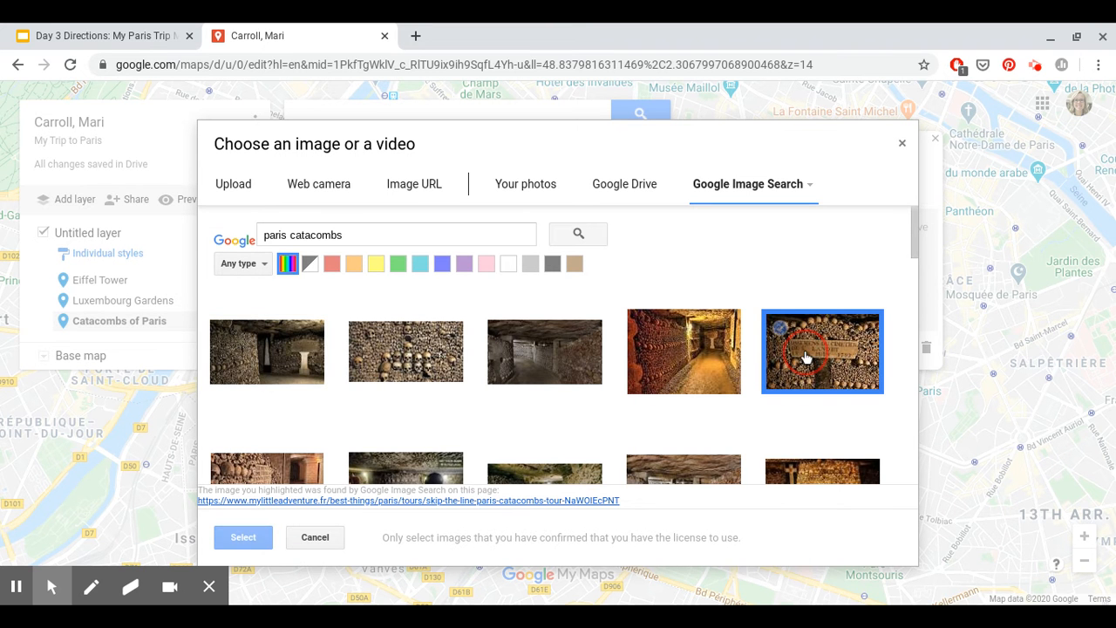
left_click(241, 540)
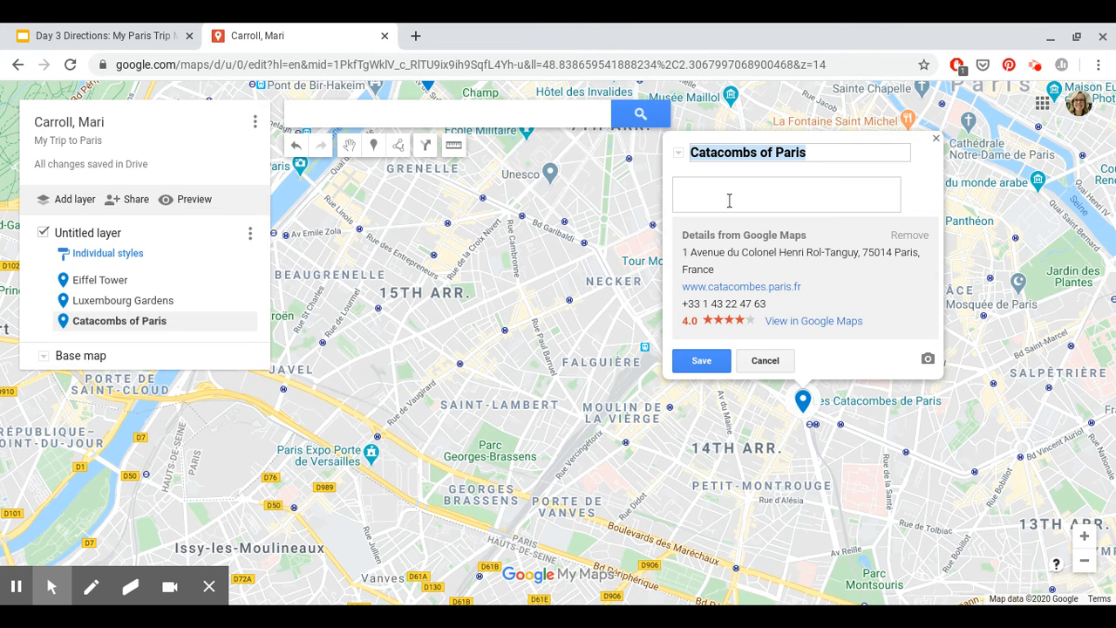
Step: Write two facts in the Catacombs description, save them, and close the card
left_click(714, 330)
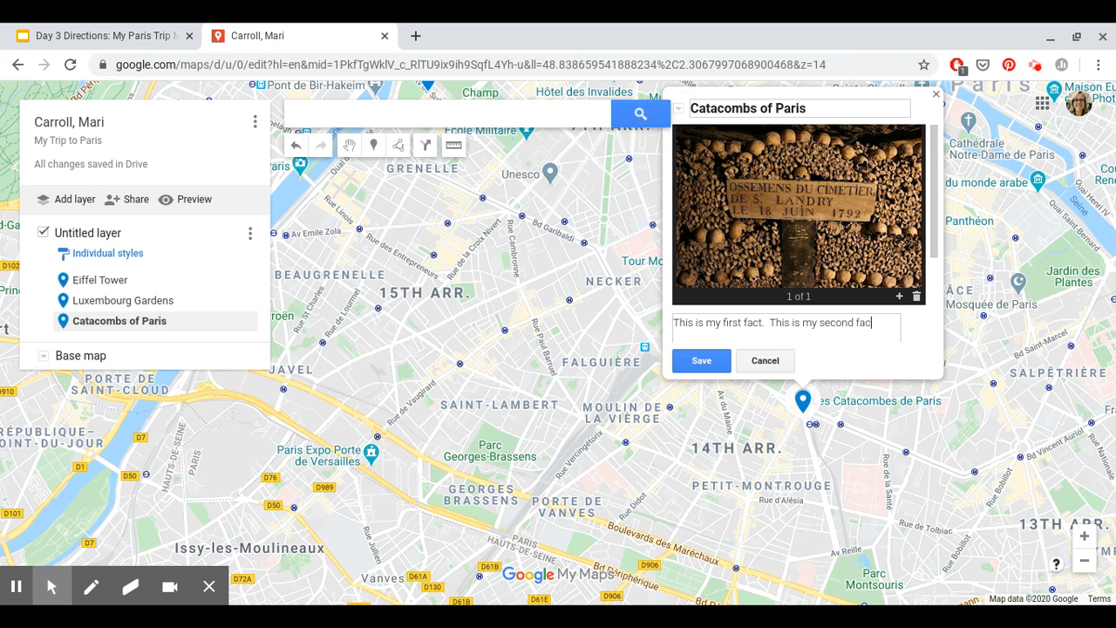
left_click(701, 360)
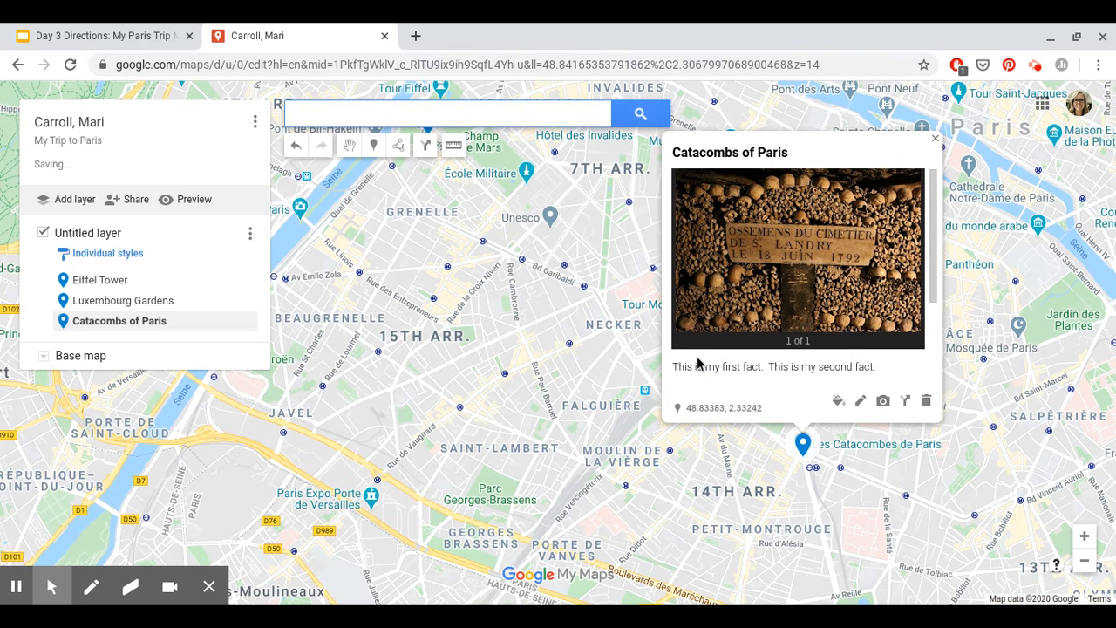
left_click(935, 141)
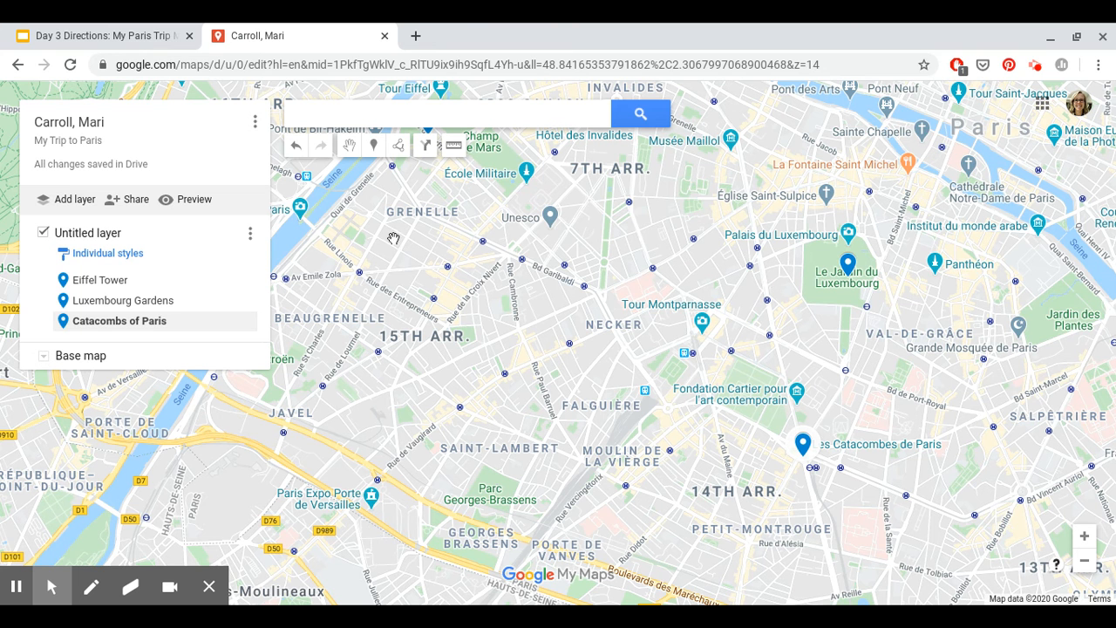
Step: Zoom to street level around Le Centre Pompidou and Tour Saint-Jacques and pick the Add marker tool
scroll(653, 343, "down", 1)
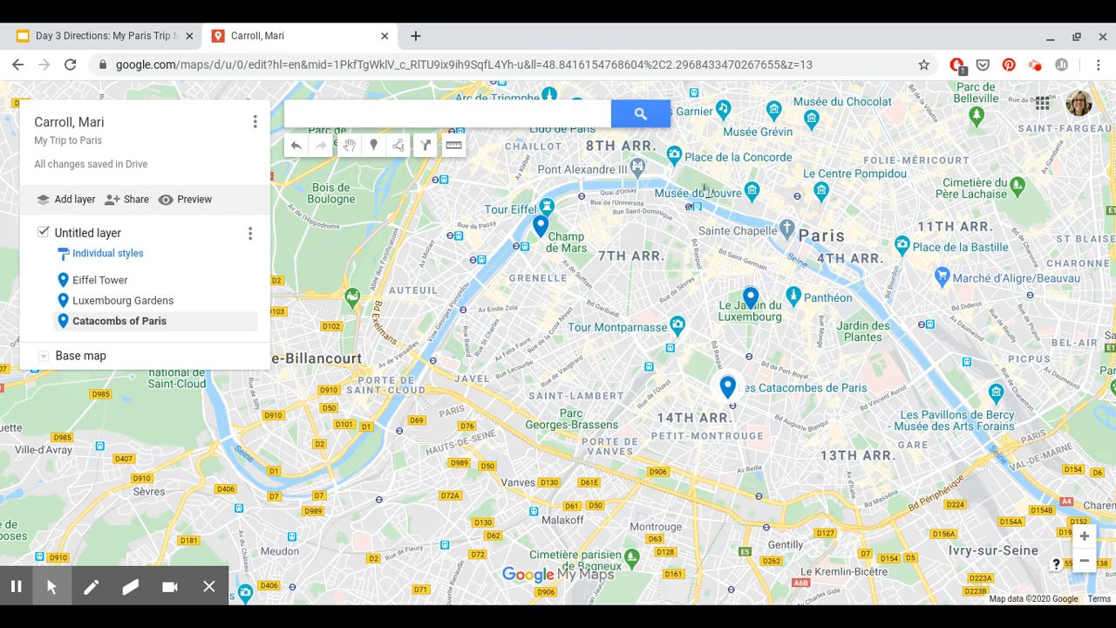
left_click_drag(707, 171, 693, 362)
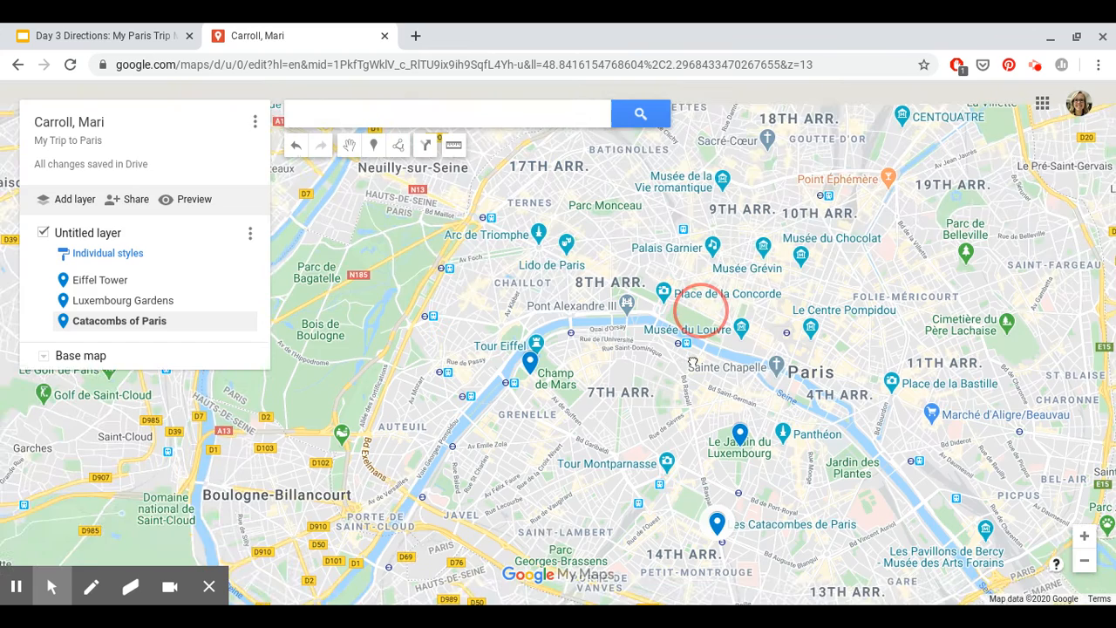
double_click(765, 443)
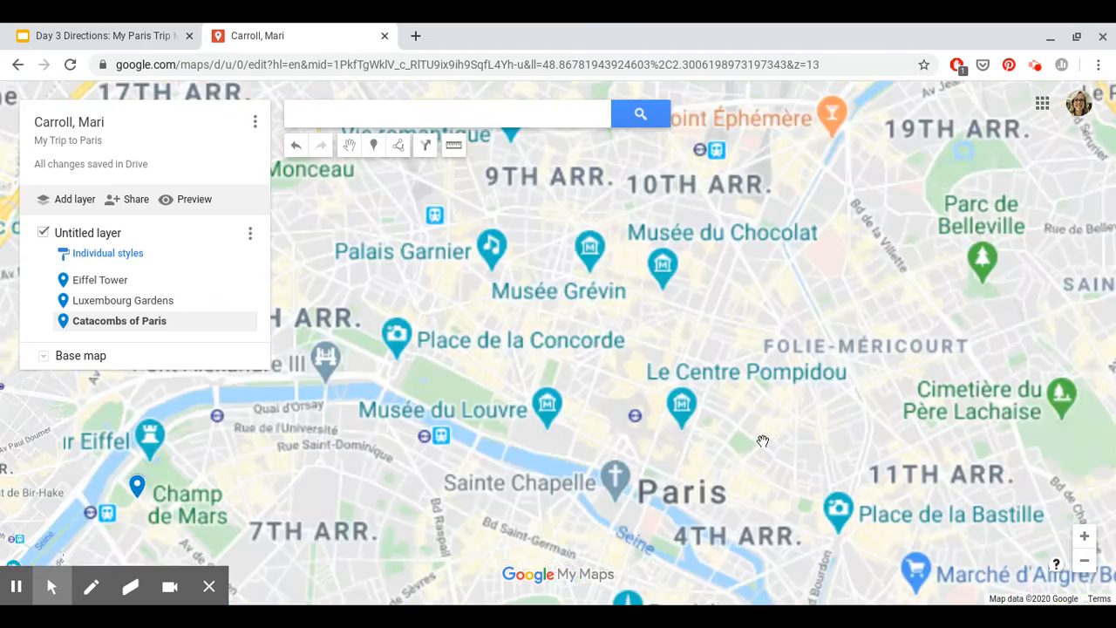
double_click(764, 442)
double_click(740, 427)
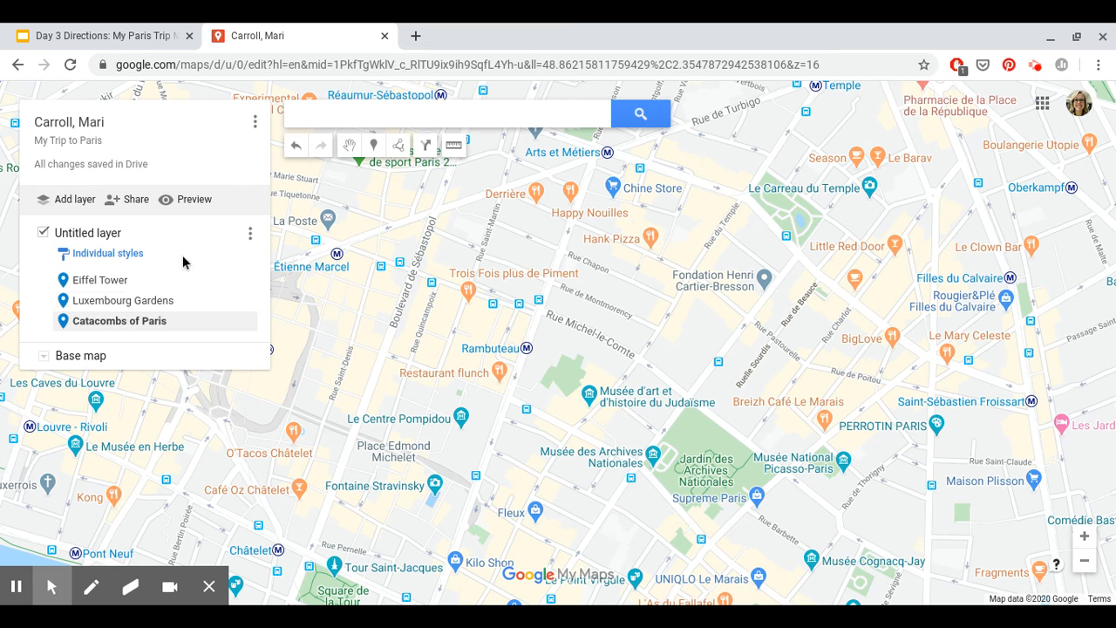
left_click(373, 147)
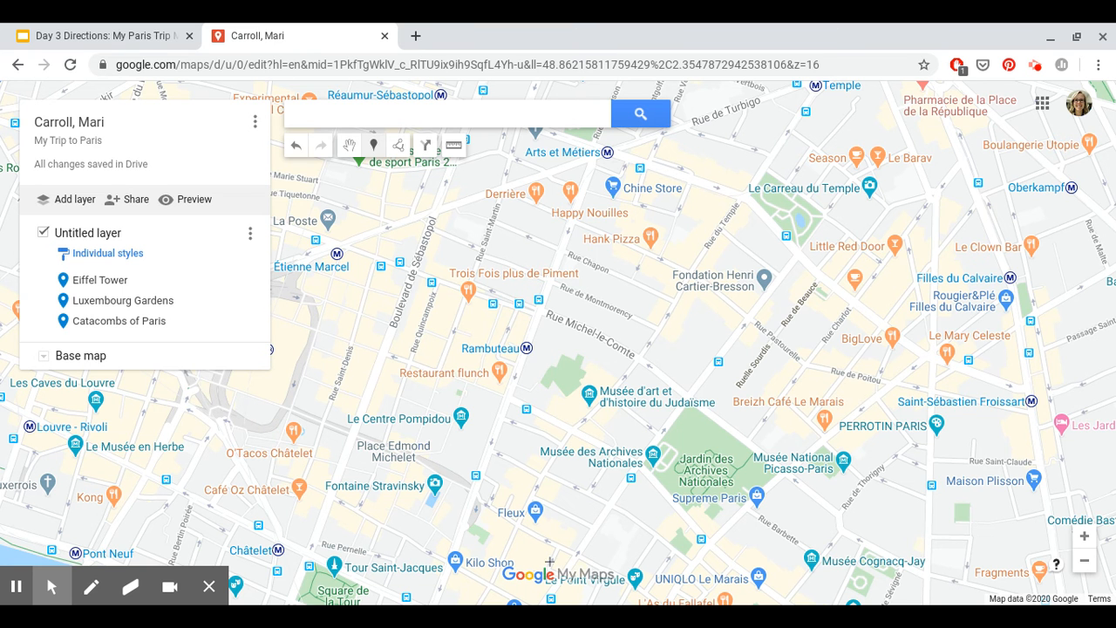
Step: Drop a marker beside Square de la Tour Saint-Jacques, keeping its default name Point 4
left_click(324, 581)
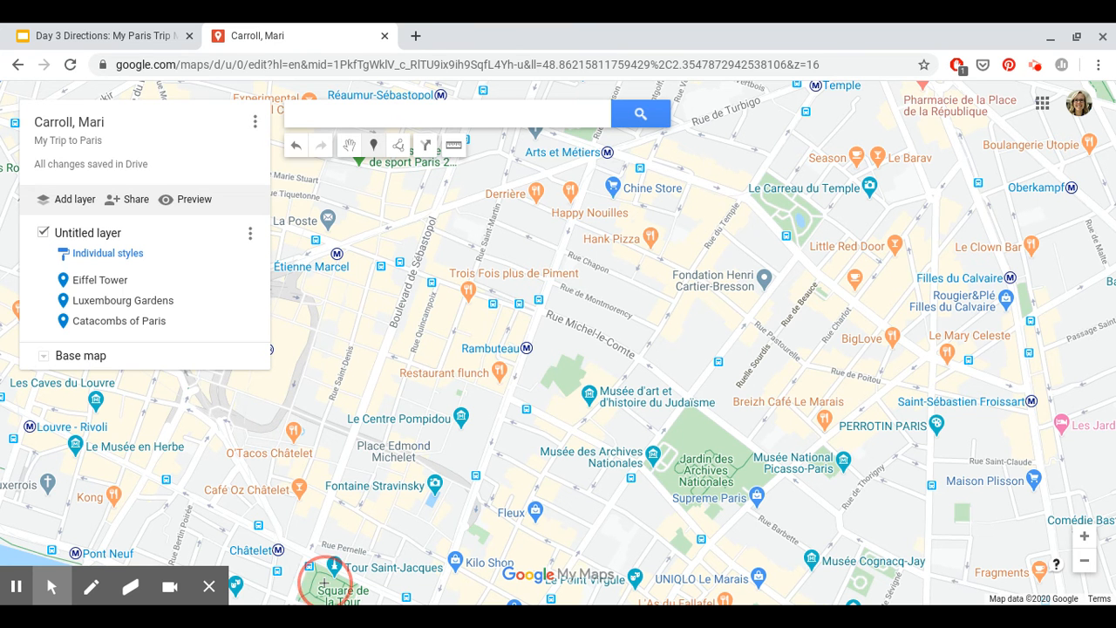
type("Tour ")
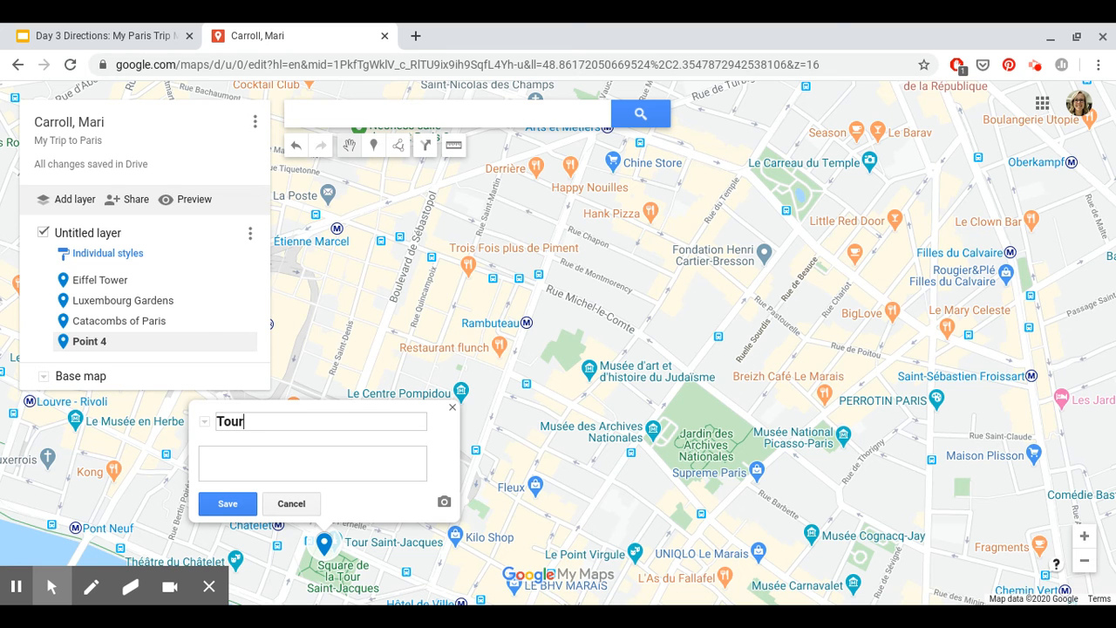
type("Saint-Jacques")
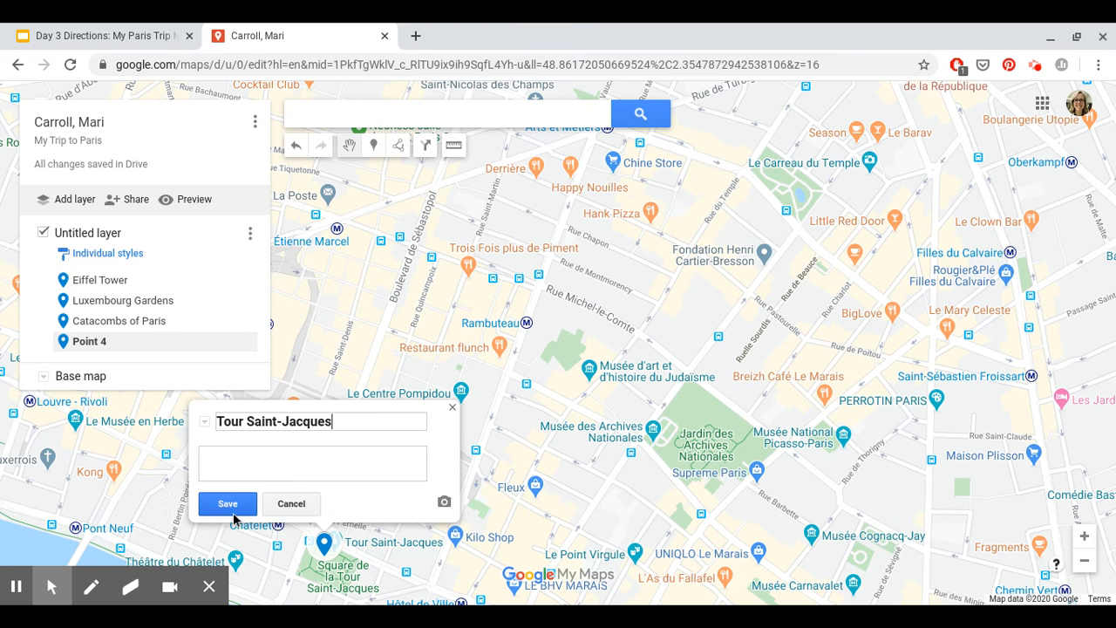
left_click(291, 504)
left_click(452, 409)
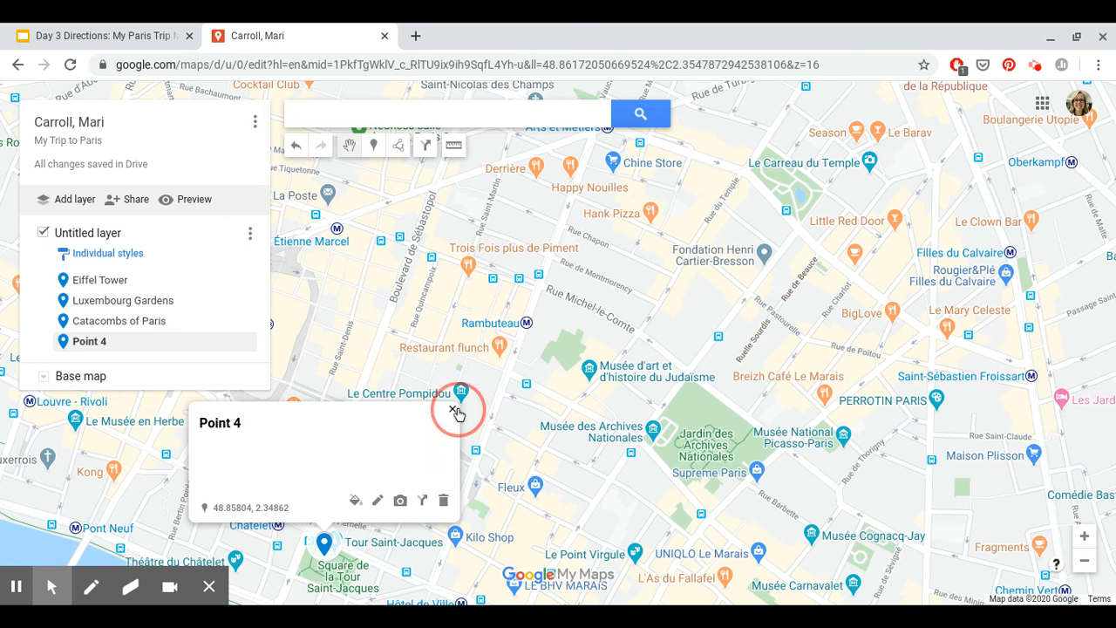
left_click_drag(371, 545, 396, 497)
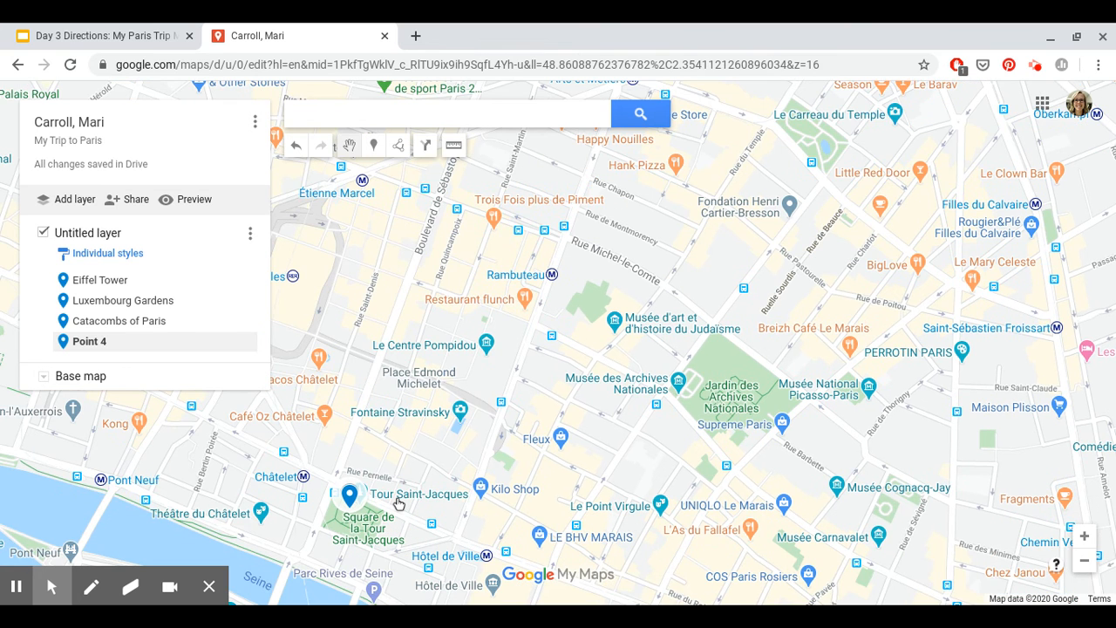
Step: Add Saint-Jacques Tower as a fifth placemark, then return to the Day 3 Directions slides
left_click(399, 503)
left_click(397, 502)
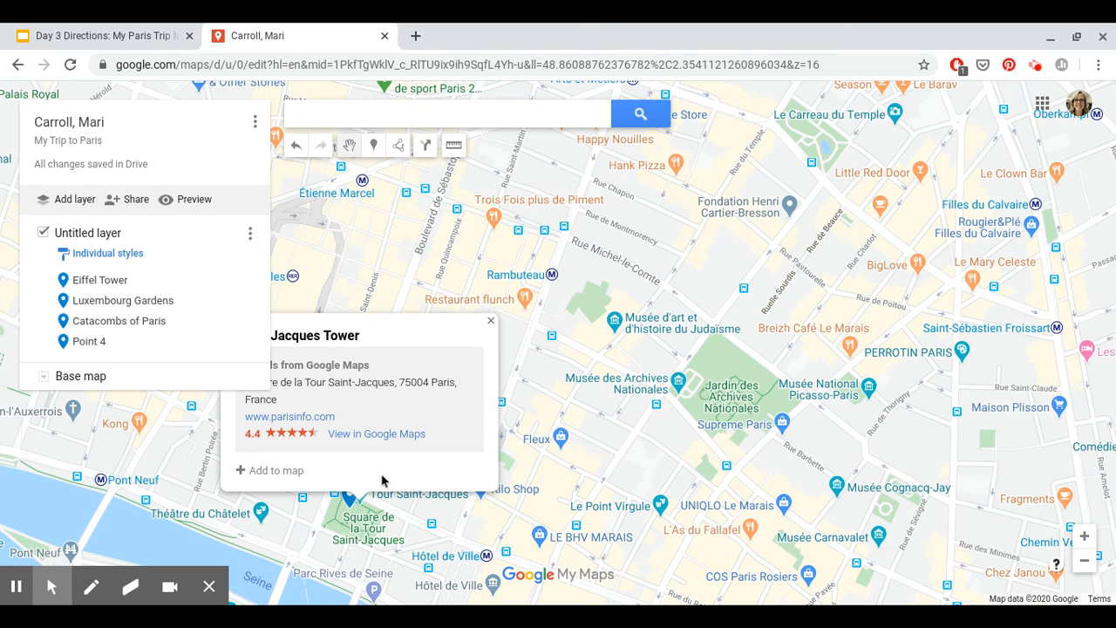
left_click(244, 470)
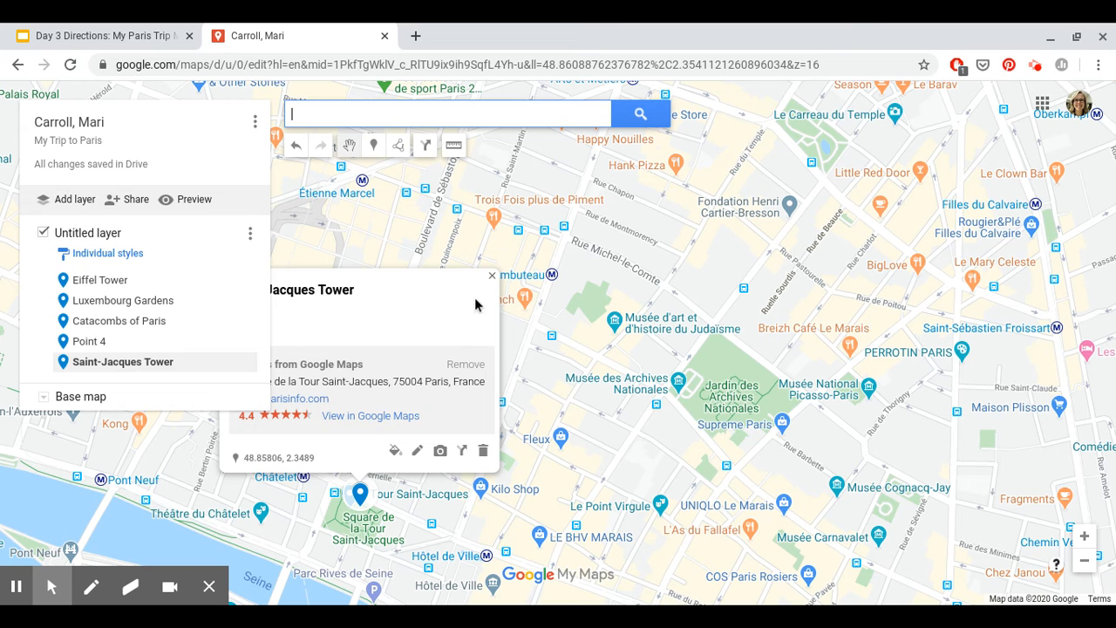
left_click(492, 275)
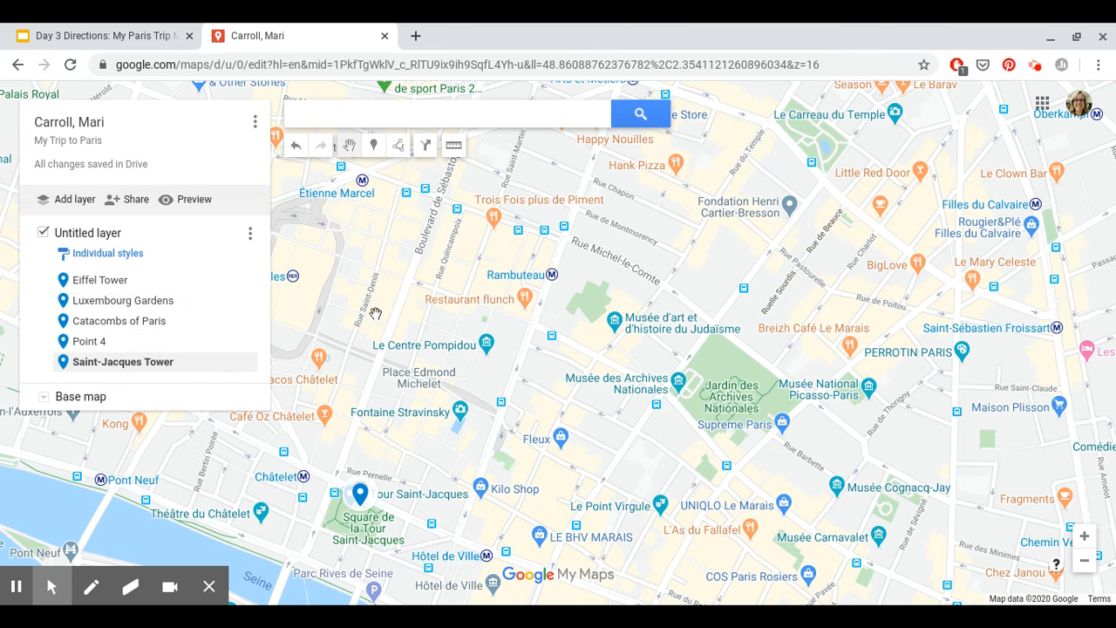
scroll(518, 314, "down", 2)
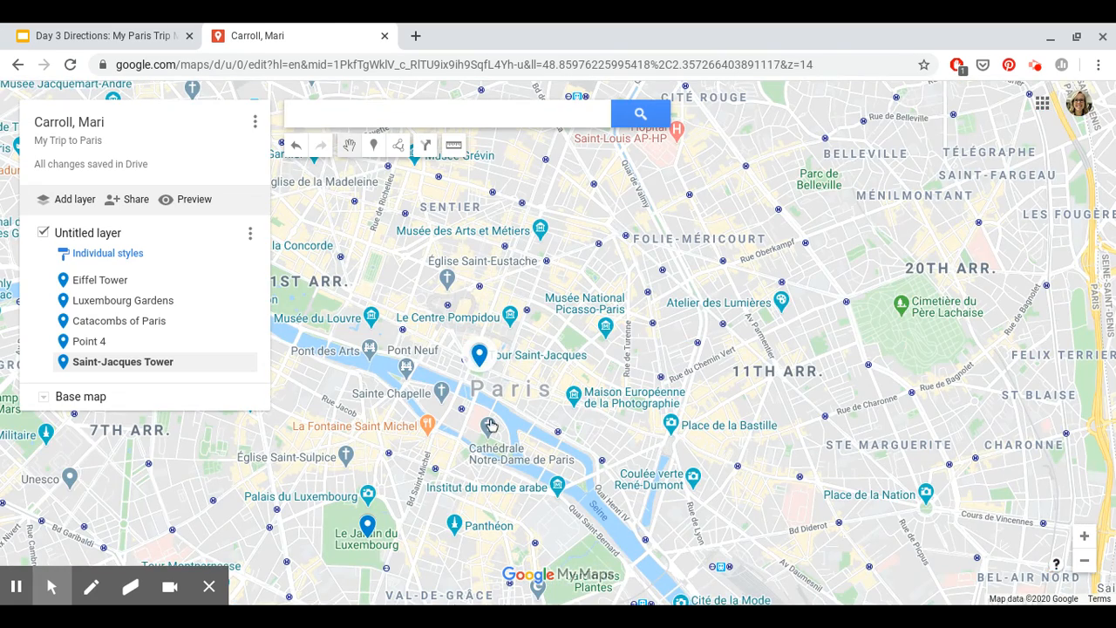
left_click(120, 31)
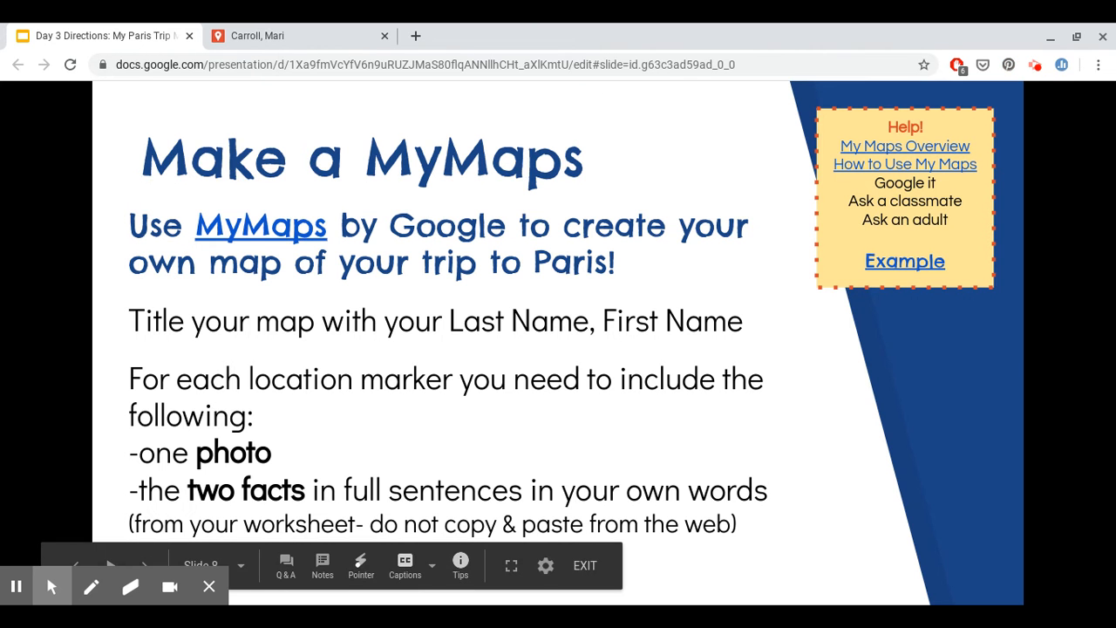
Step: Advance the slideshow past How to Use My Maps to the "Want a 4?" route-mapping slide
key("Right")
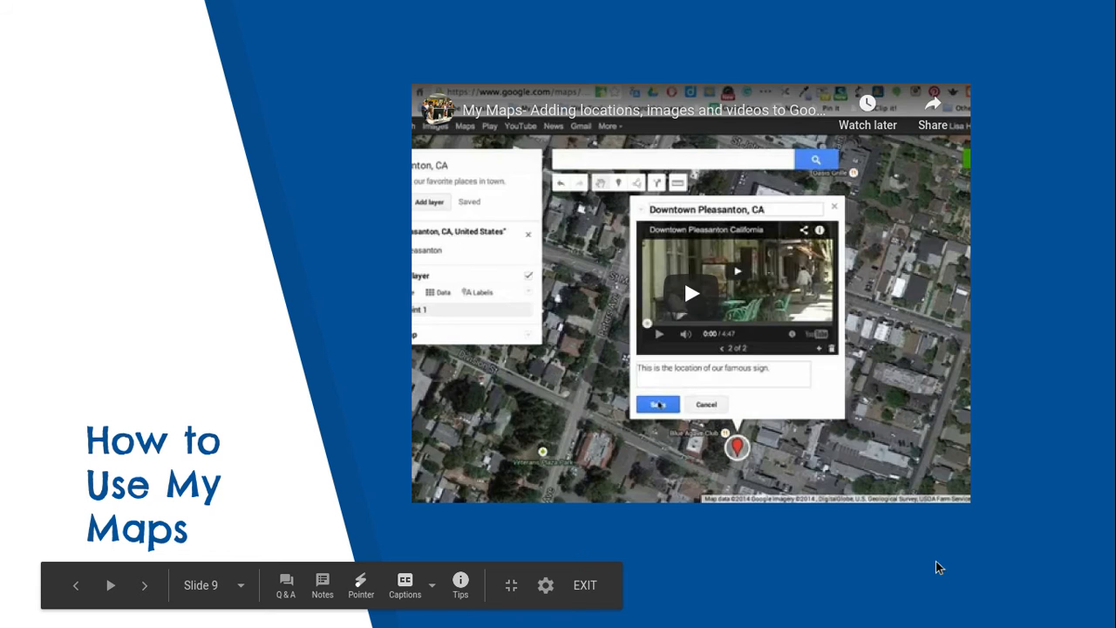
key("Right")
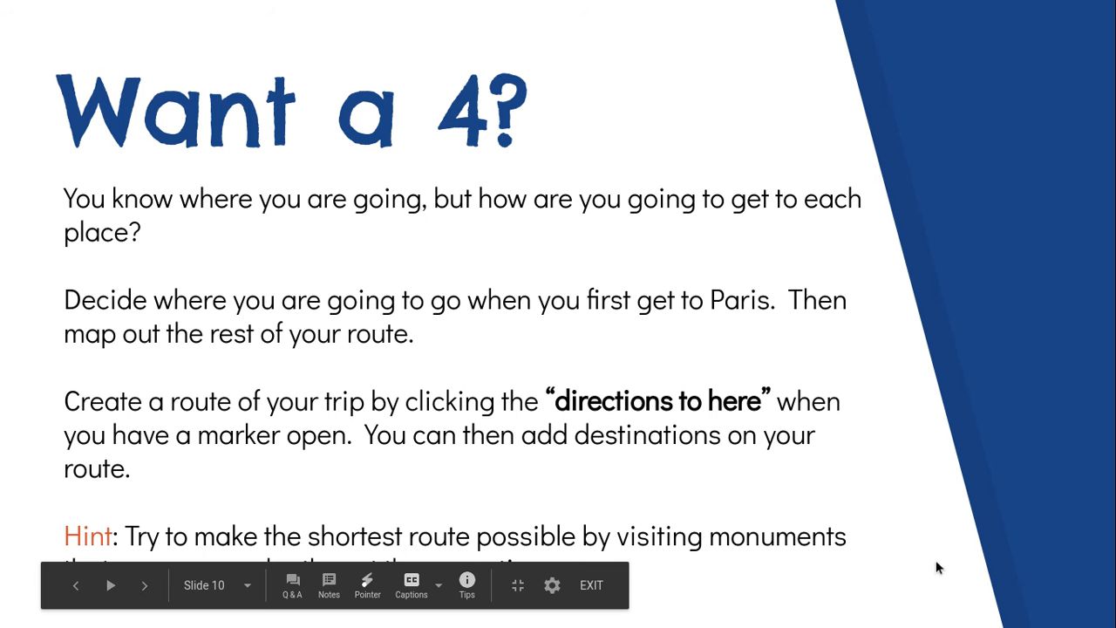